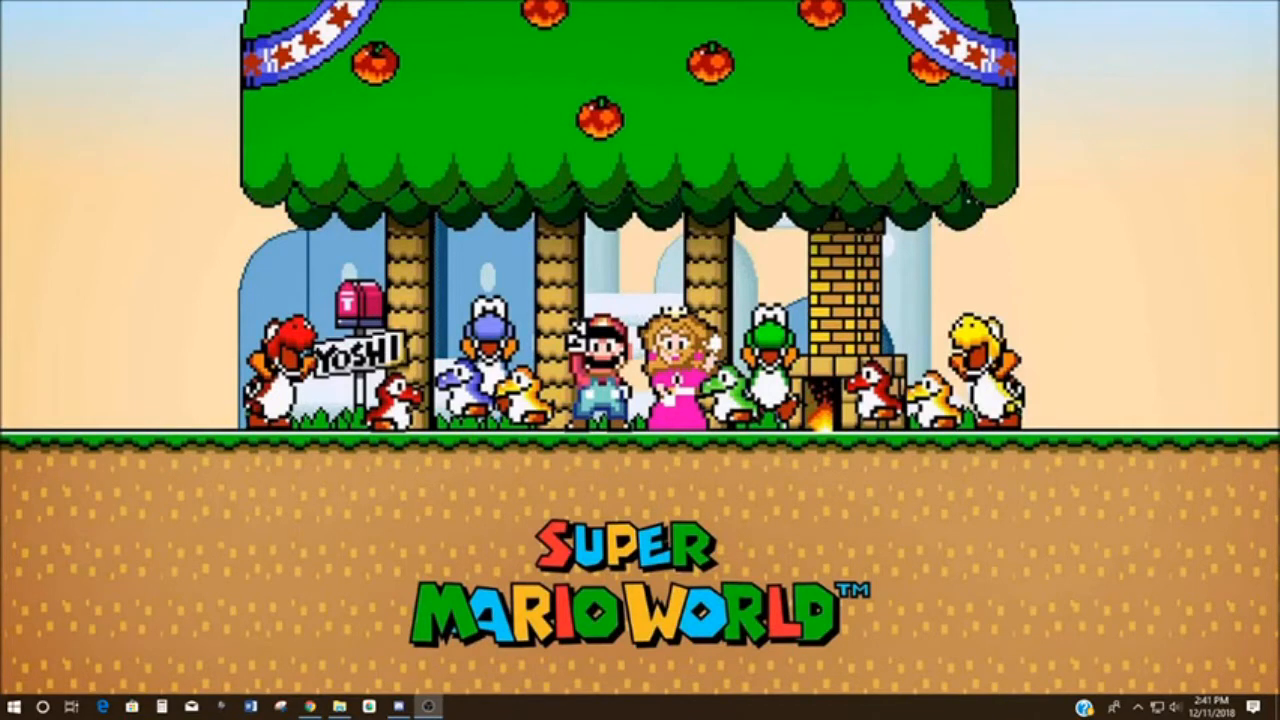
# - Switch to Chrome, view the Snes9x download files on the Emulator Zone page, and close that page
pyautogui.click(310, 707)
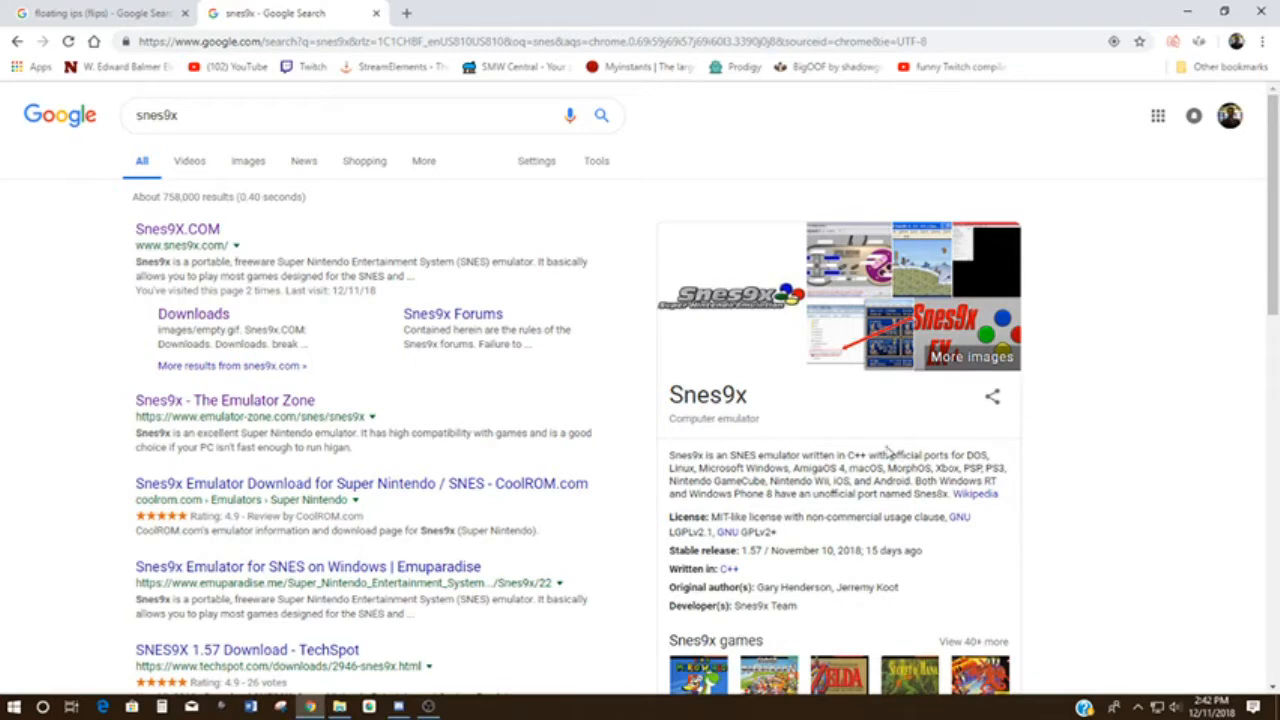
pyautogui.click(234, 410)
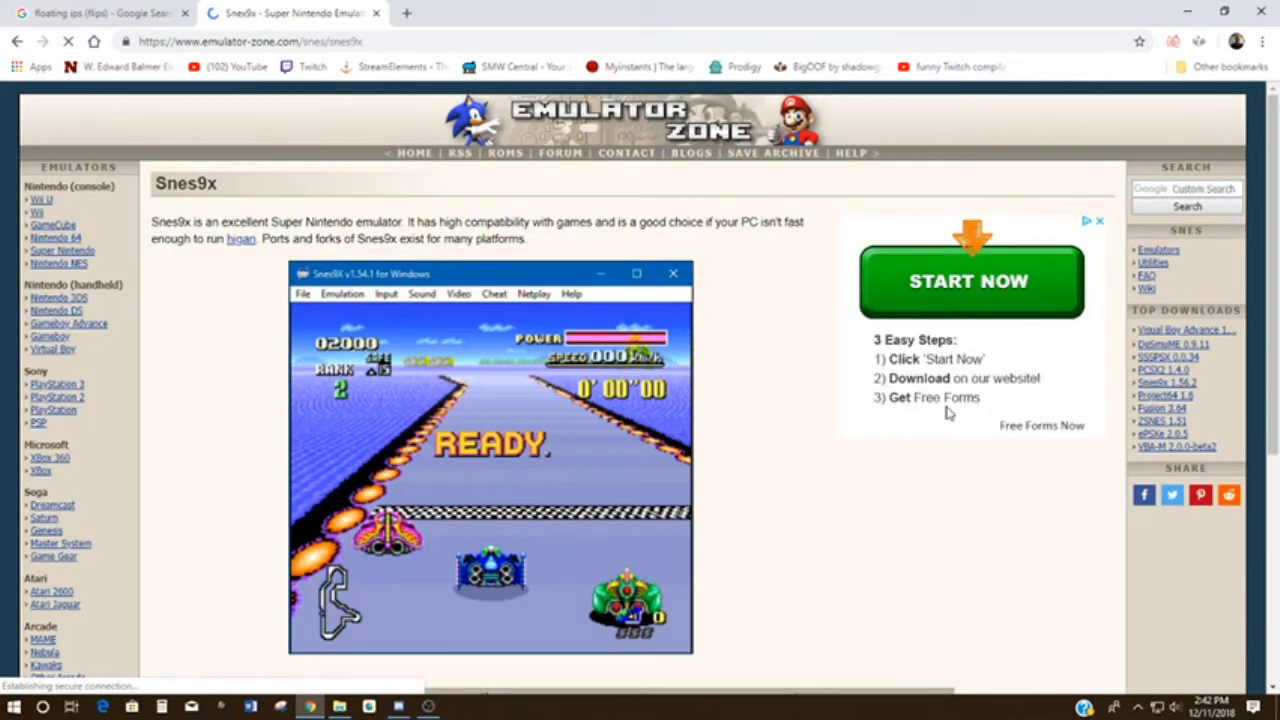
pyautogui.scroll(-4, 960, 400)
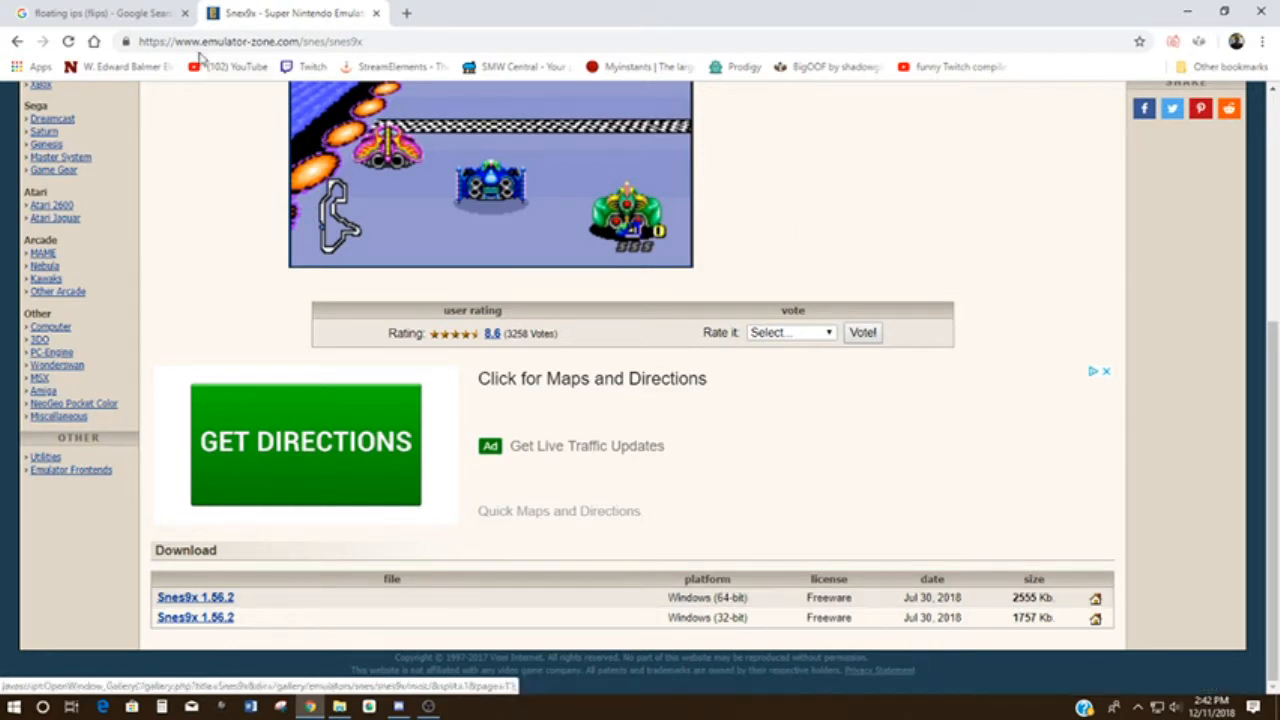
pyautogui.click(376, 14)
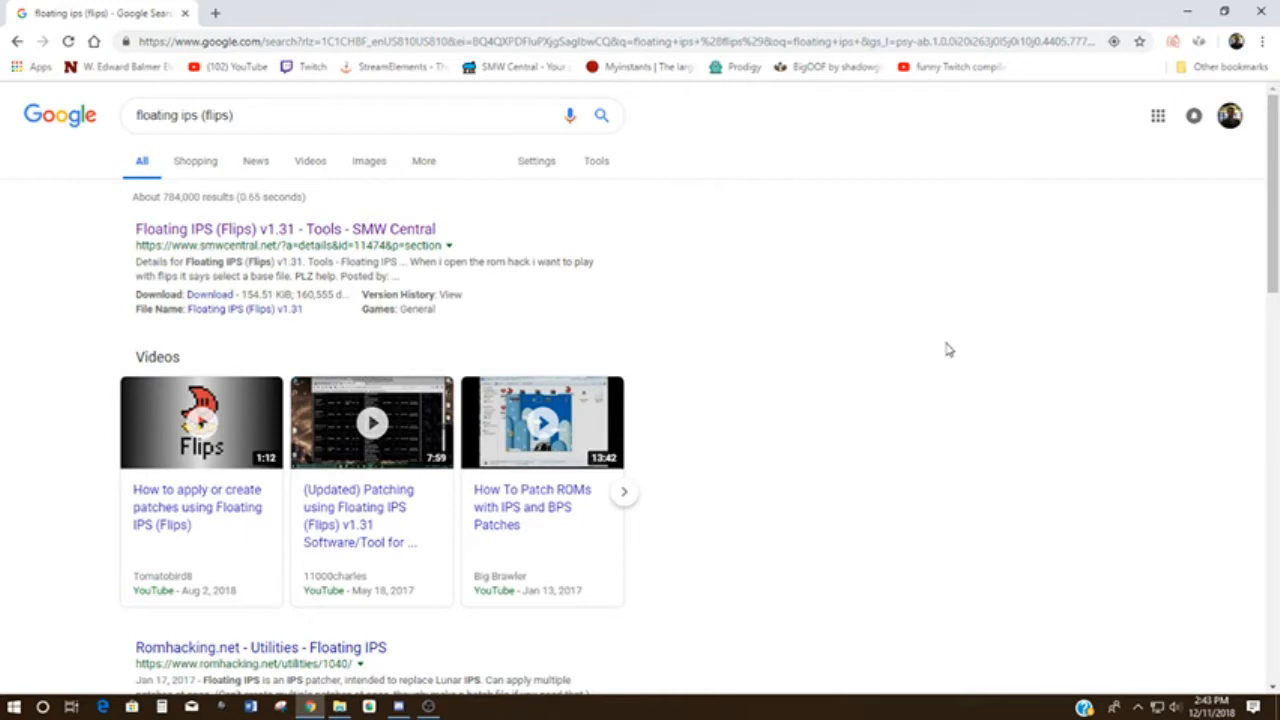
# - Search Google for the 7-Zip archiver with the query "7 zuo" and close the browser
pyautogui.moveTo(270, 115); pyautogui.dragTo(97, 110)
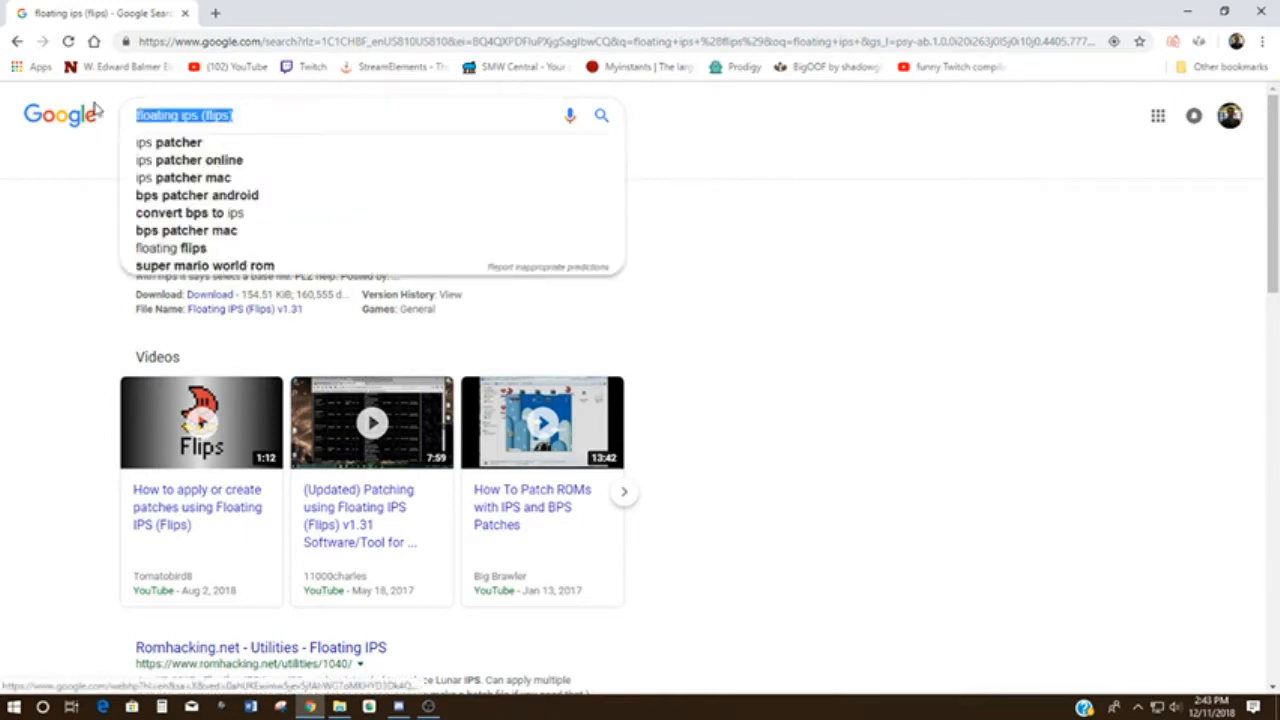
pyautogui.write('7 zuo')
pyautogui.press('Return')
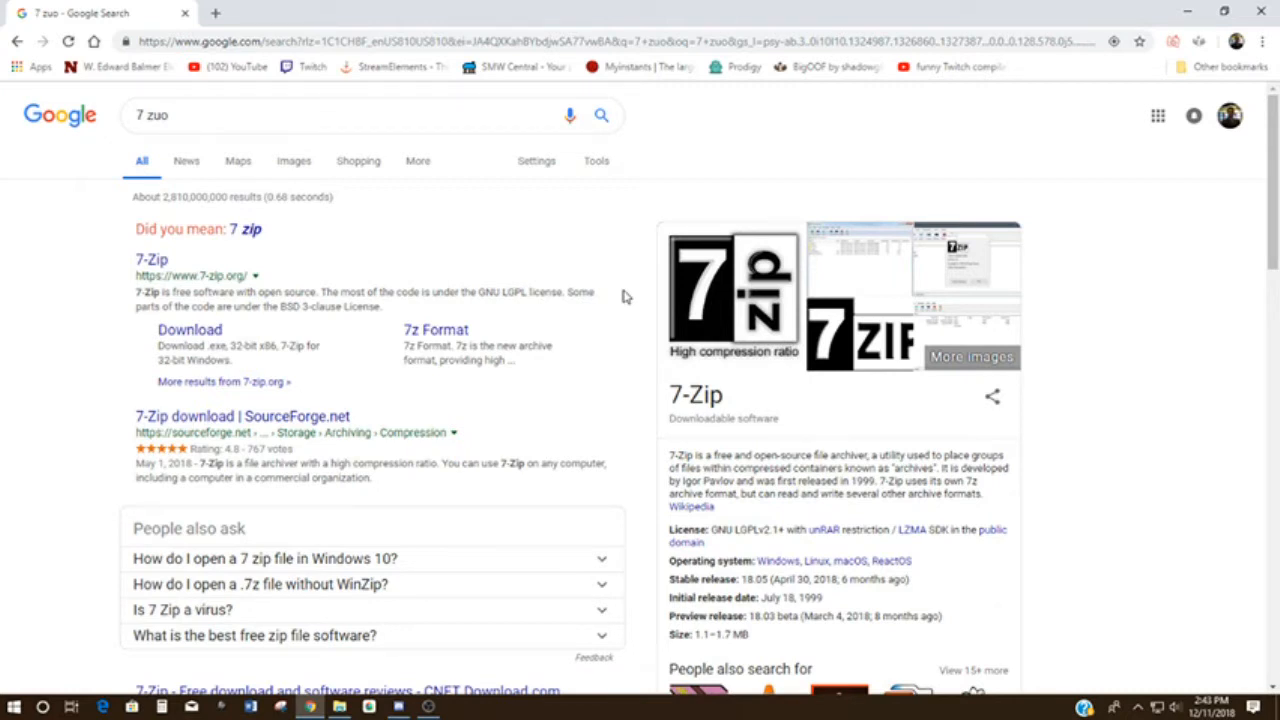
pyautogui.click(1260, 14)
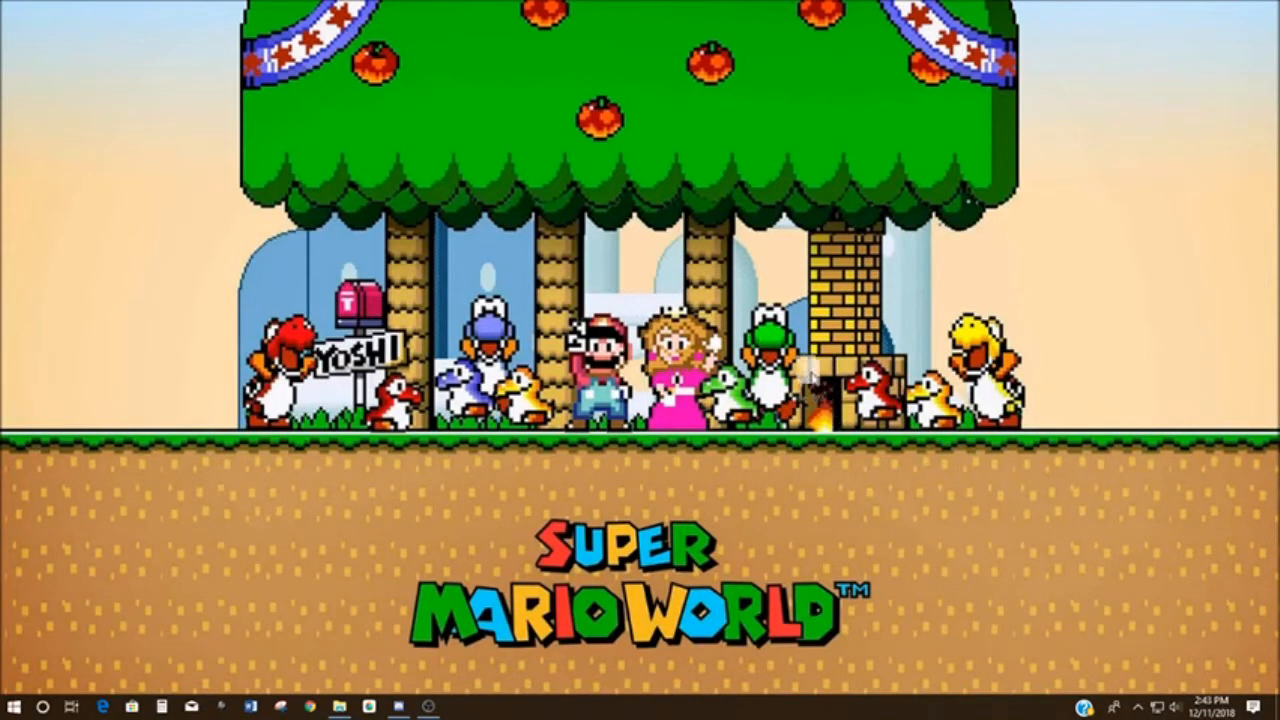
# - Add the snes9x-1.56.2-win32-x64 archive to the snes9x2 desktop folder and extract its contents there with 7-Zip
pyautogui.moveTo(845, 256); pyautogui.dragTo(844, 257)
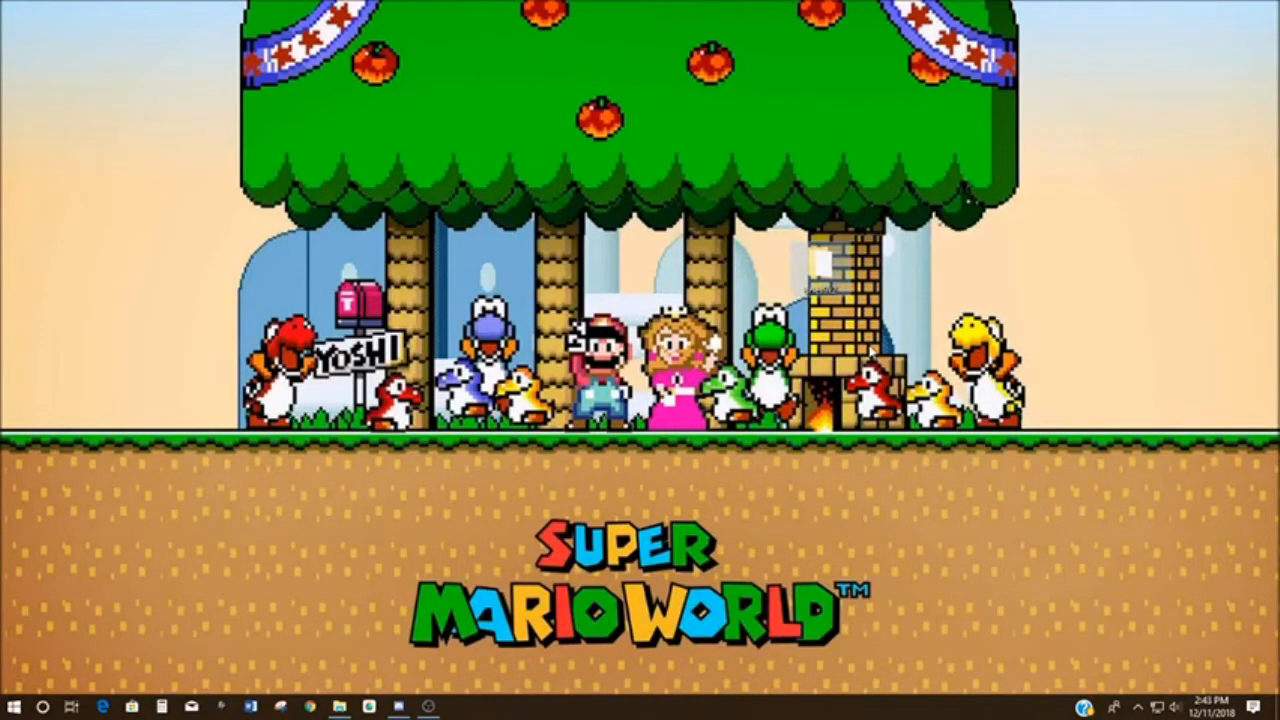
pyautogui.doubleClick(822, 263)
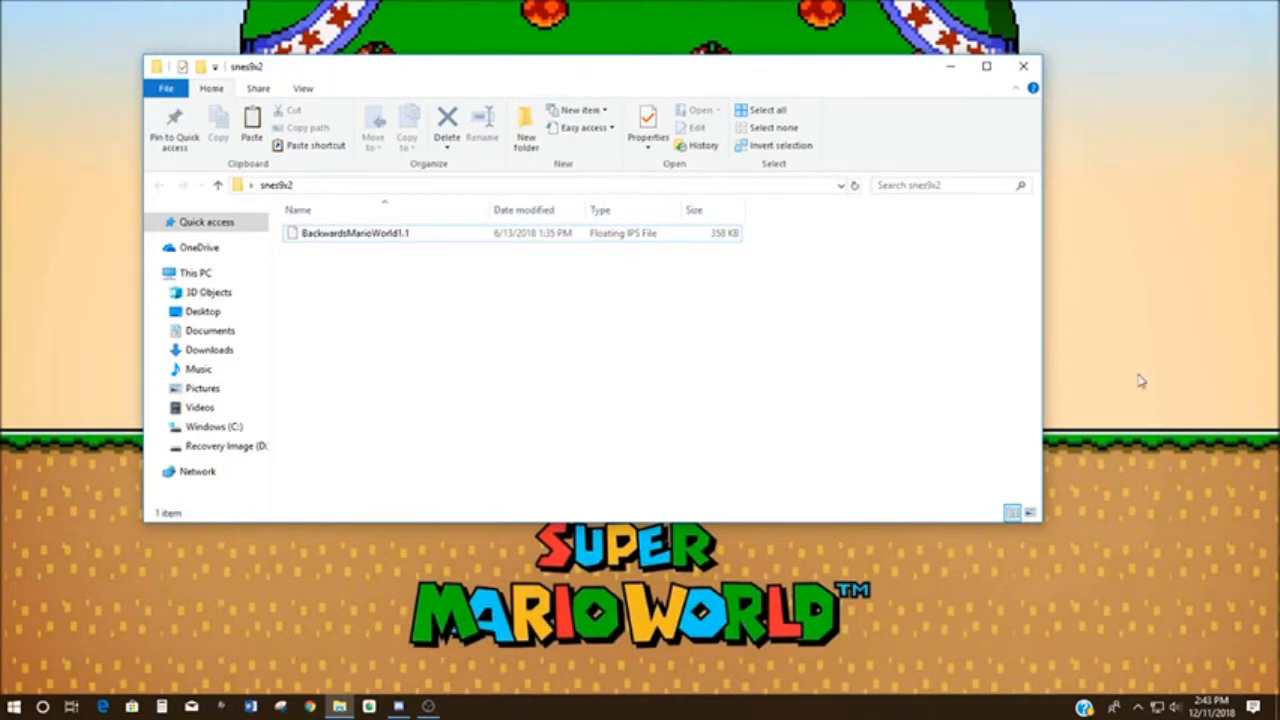
pyautogui.moveTo(1279, 600); pyautogui.dragTo(377, 330)
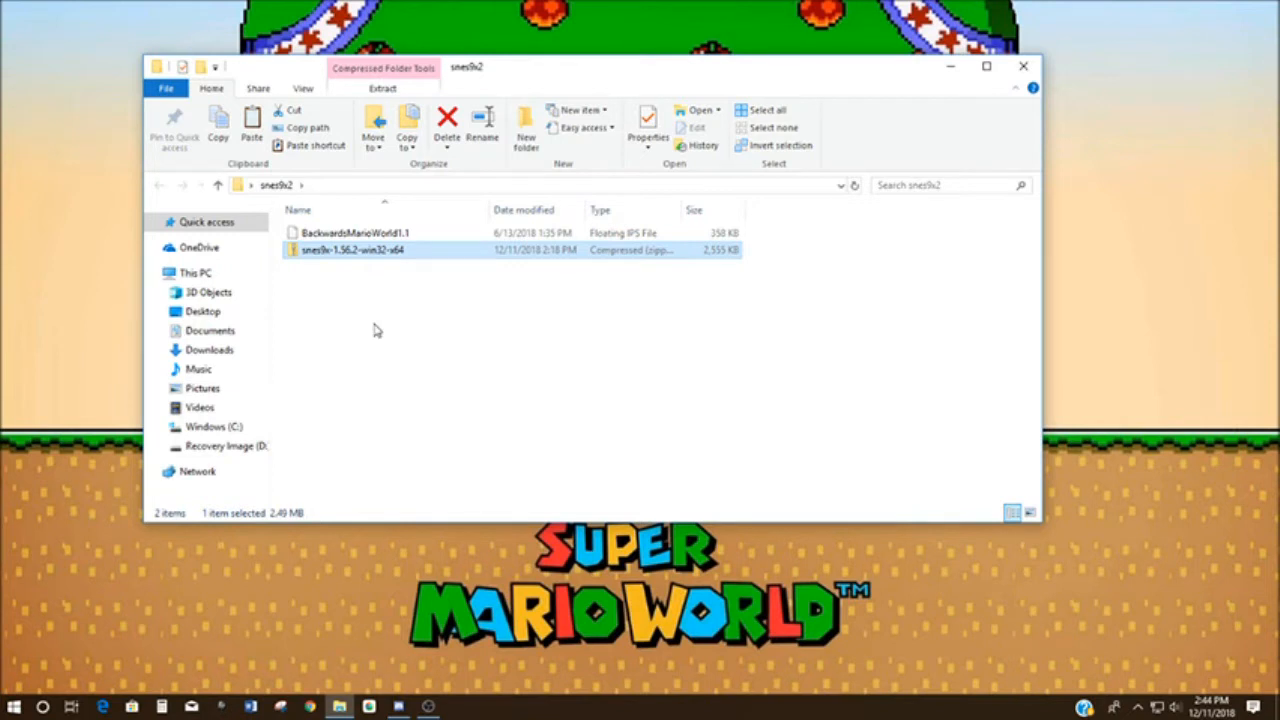
pyautogui.rightClick(366, 258)
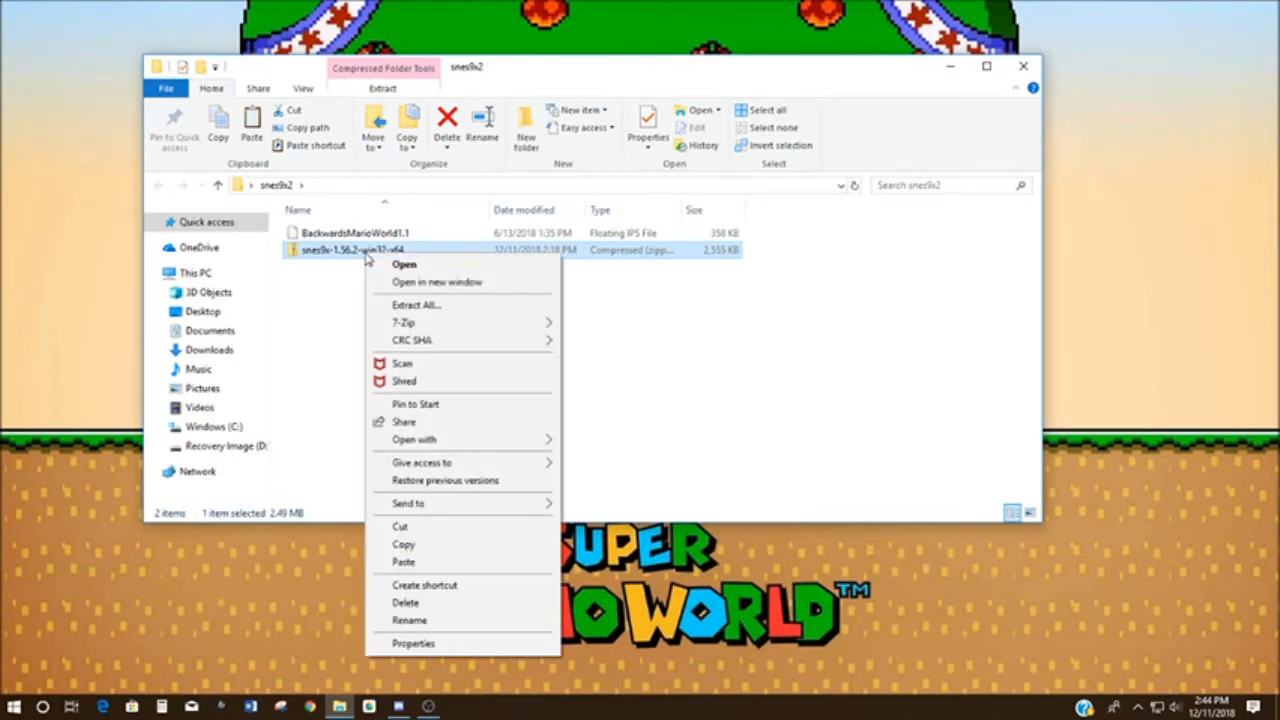
pyautogui.moveTo(420, 328)
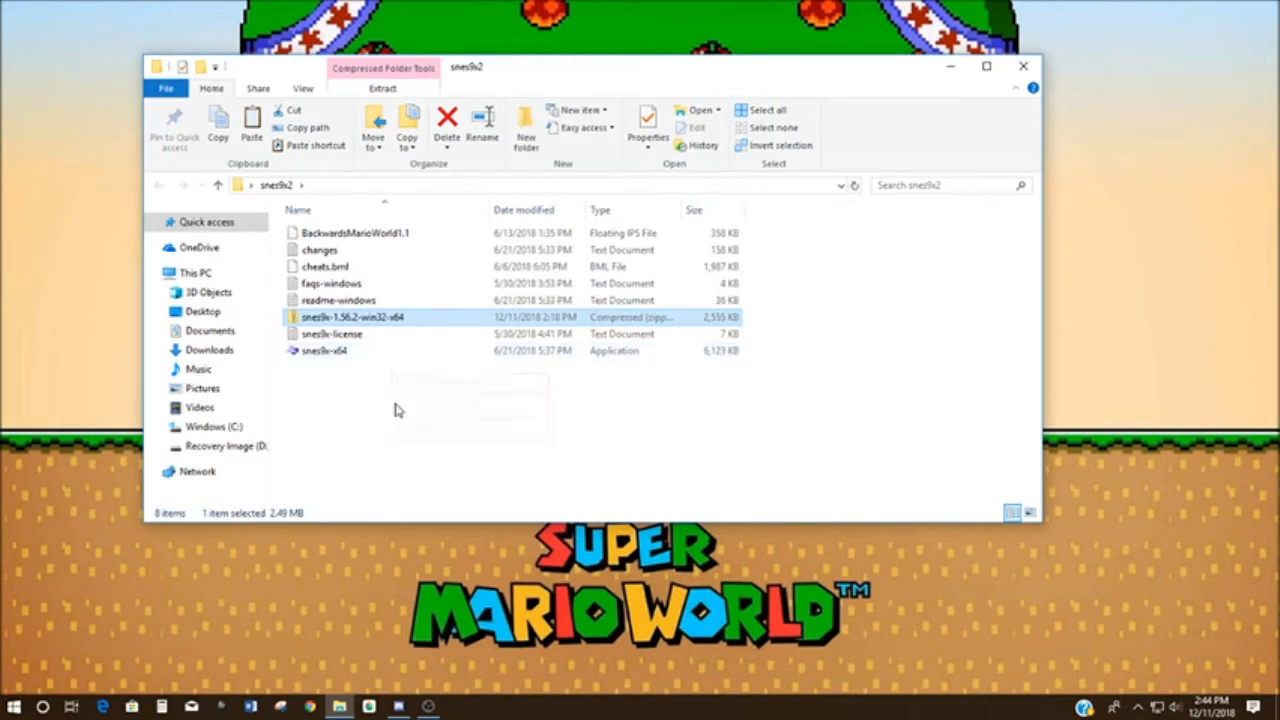
# - Create a folder named stuff in snes9x2 and move the extracted text documents, cheats.bml and the zip archive into it
pyautogui.rightClick(395, 410)
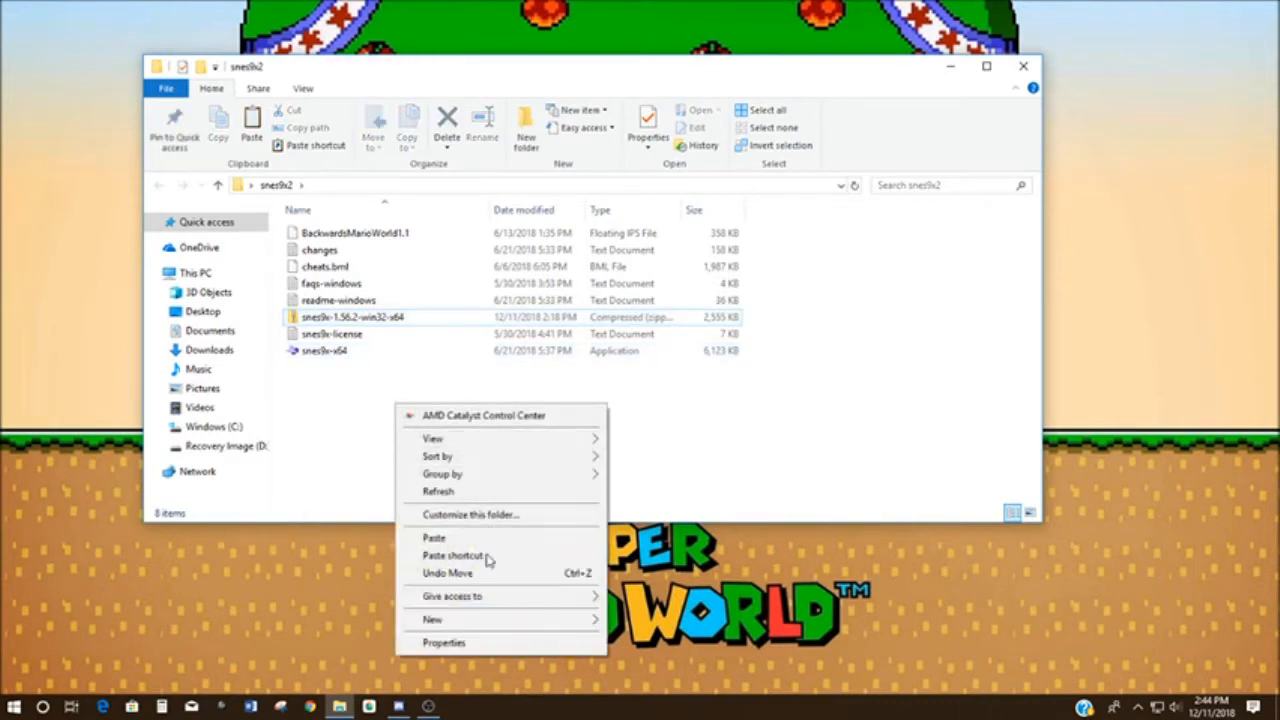
pyautogui.moveTo(517, 620)
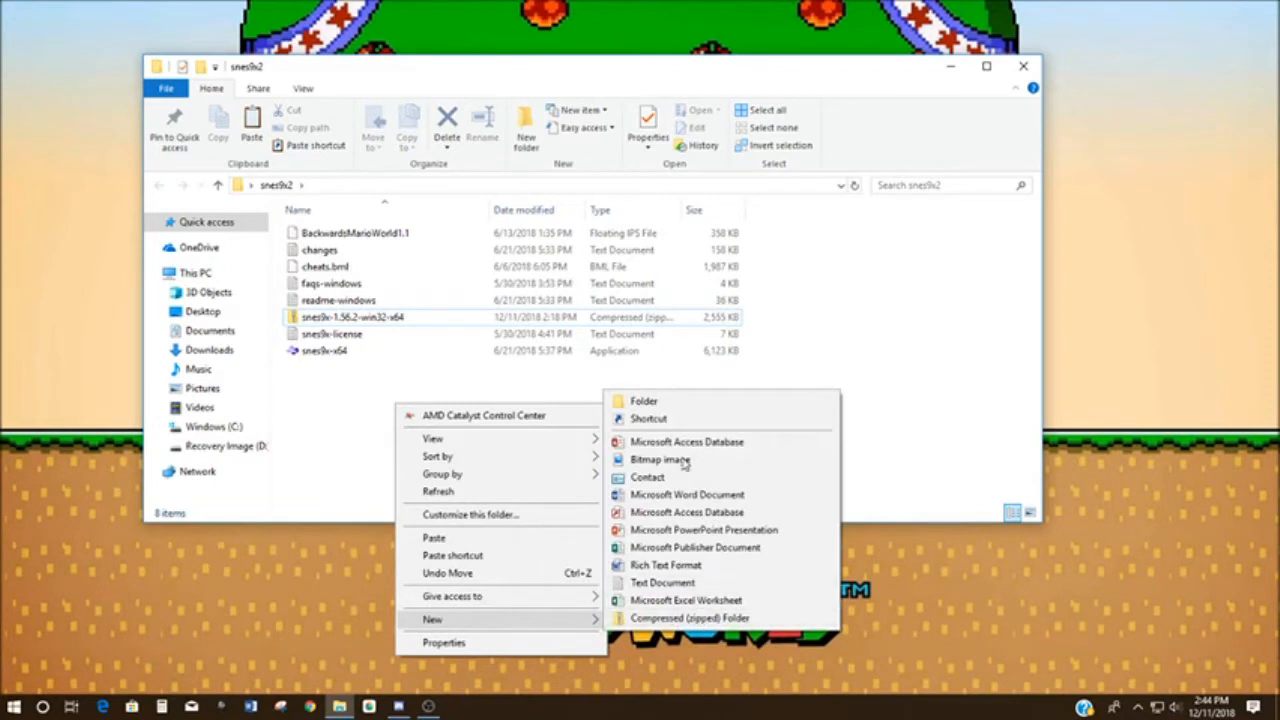
pyautogui.click(673, 405)
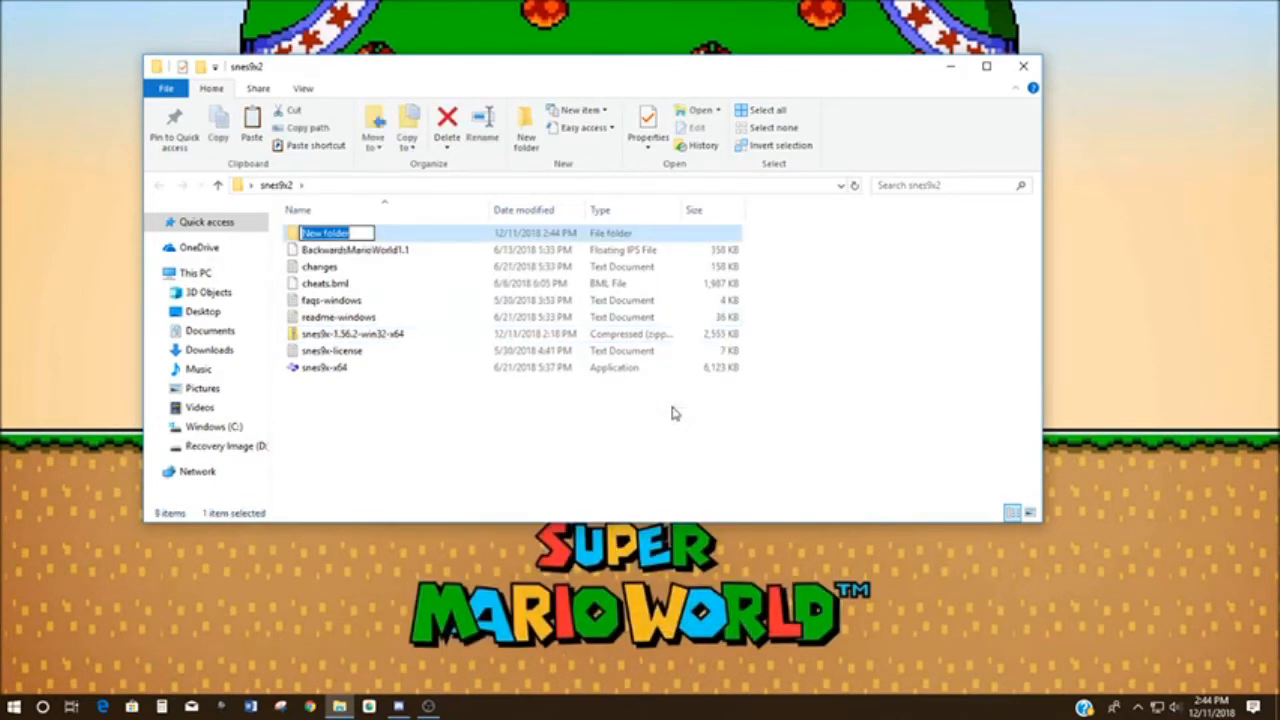
pyautogui.write('stuff')
pyautogui.press('Return')
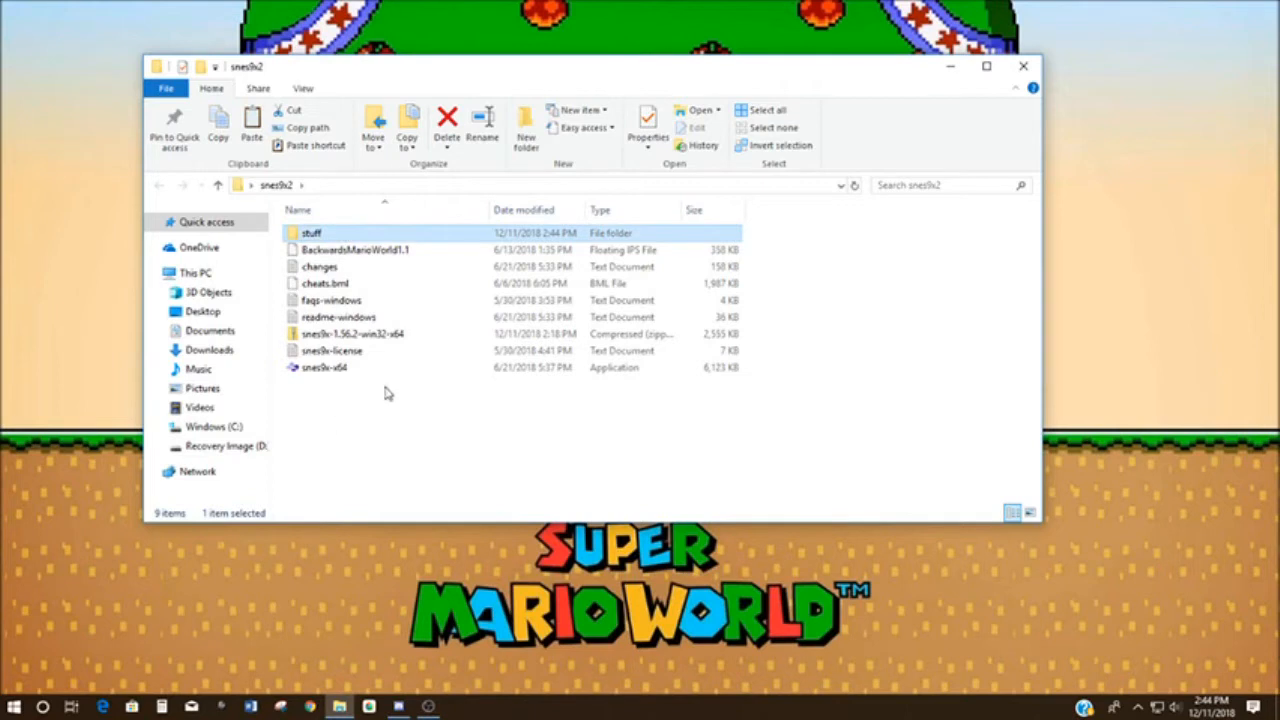
pyautogui.moveTo(797, 357); pyautogui.dragTo(510, 262)
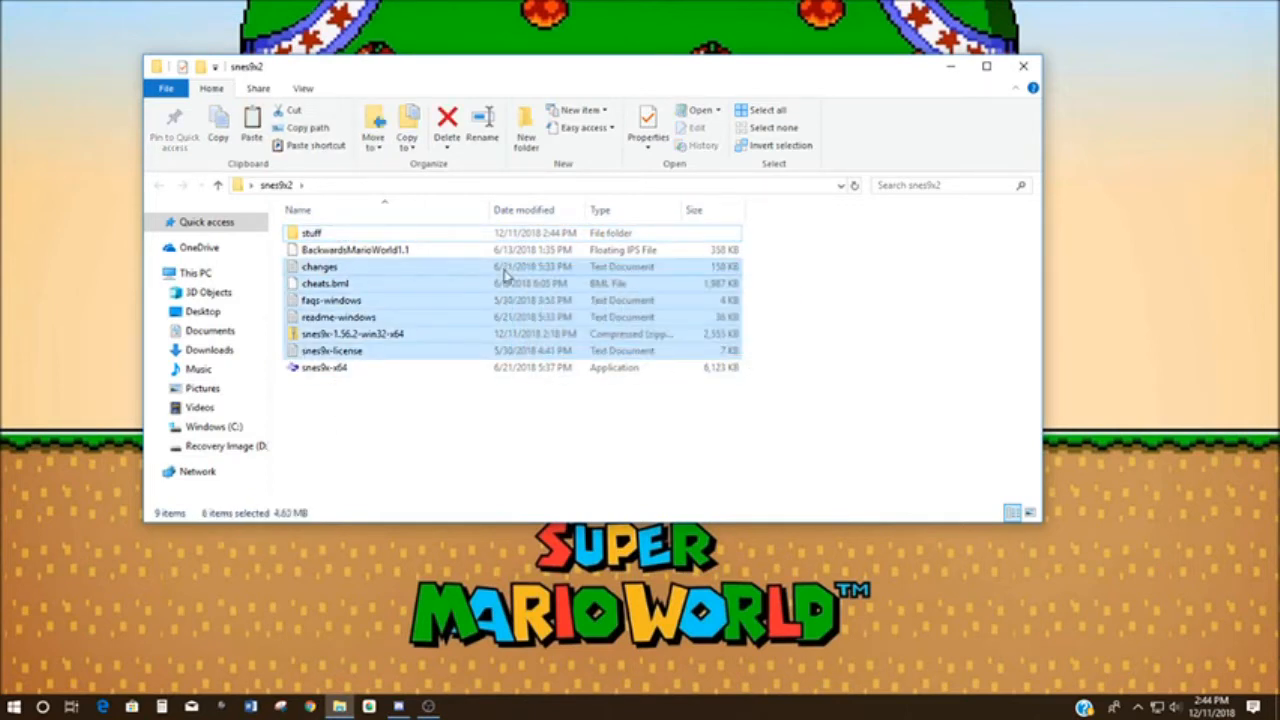
pyautogui.moveTo(367, 316); pyautogui.dragTo(314, 237)
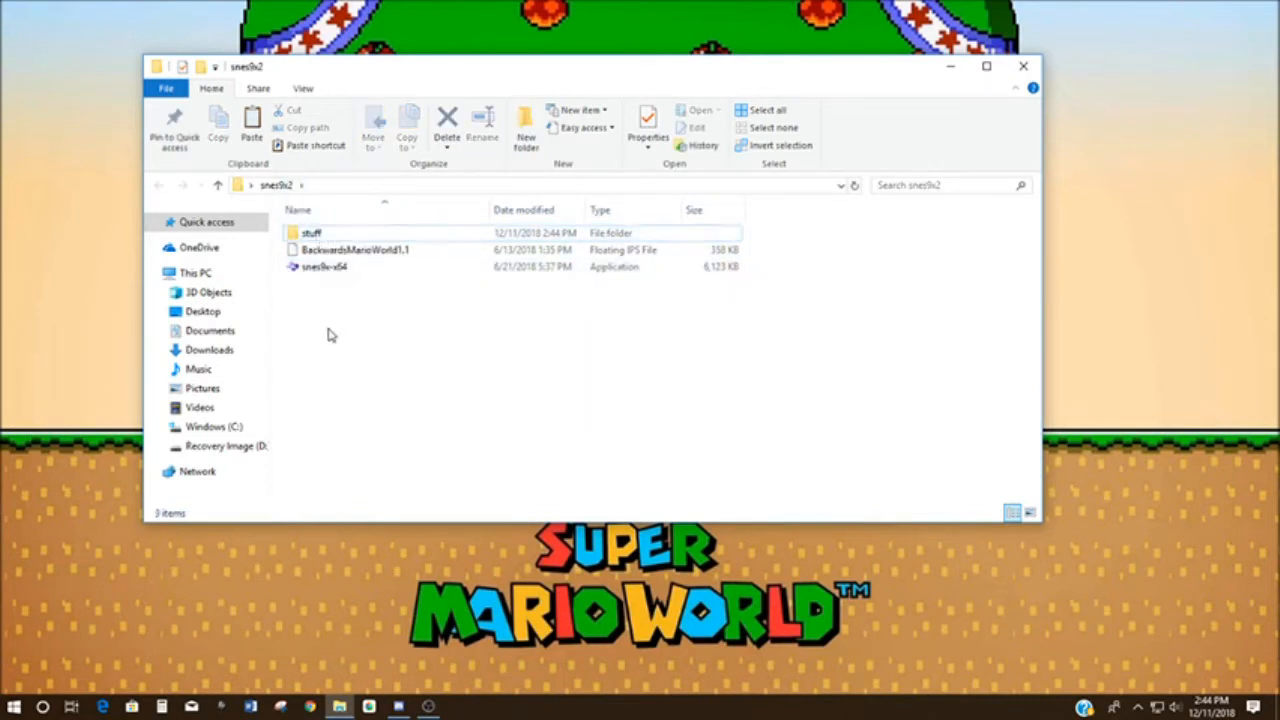
# - Launch snes9x-x64 and load the smwOrig.smc ROM, placing the emulator window in front of the snes9x2 folder window
pyautogui.doubleClick(343, 270)
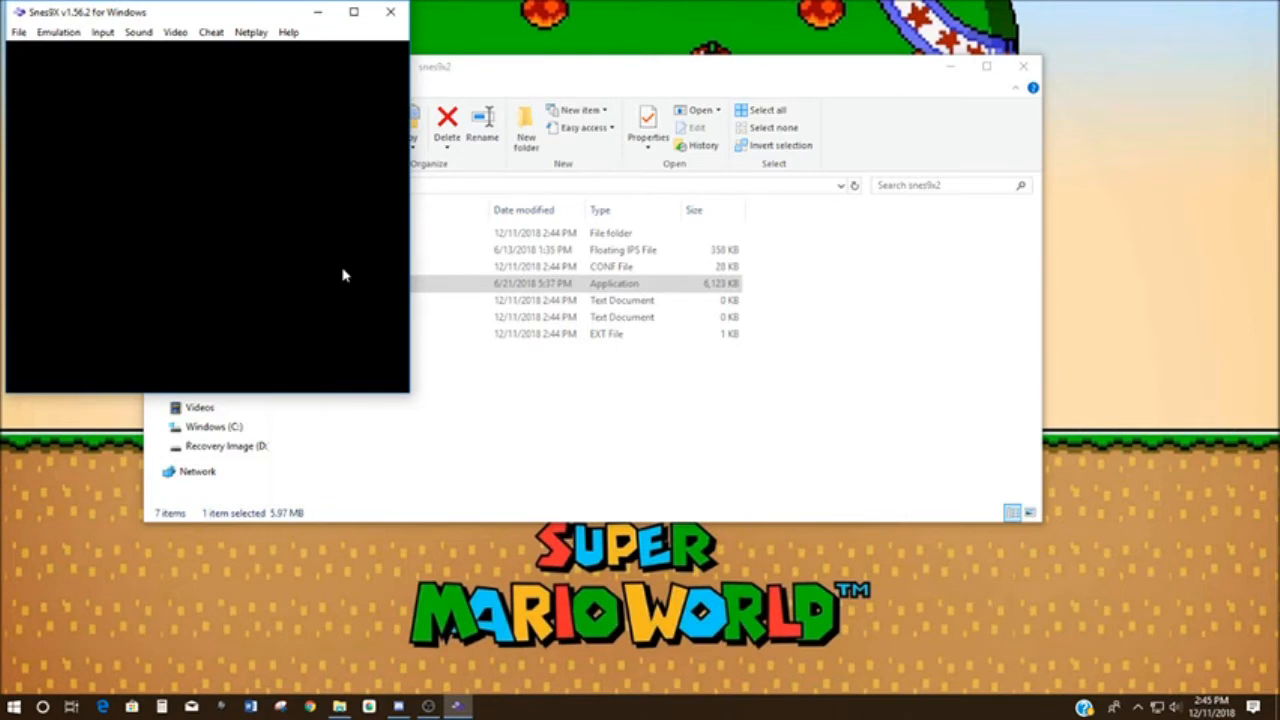
pyautogui.moveTo(570, 77); pyautogui.dragTo(758, 153)
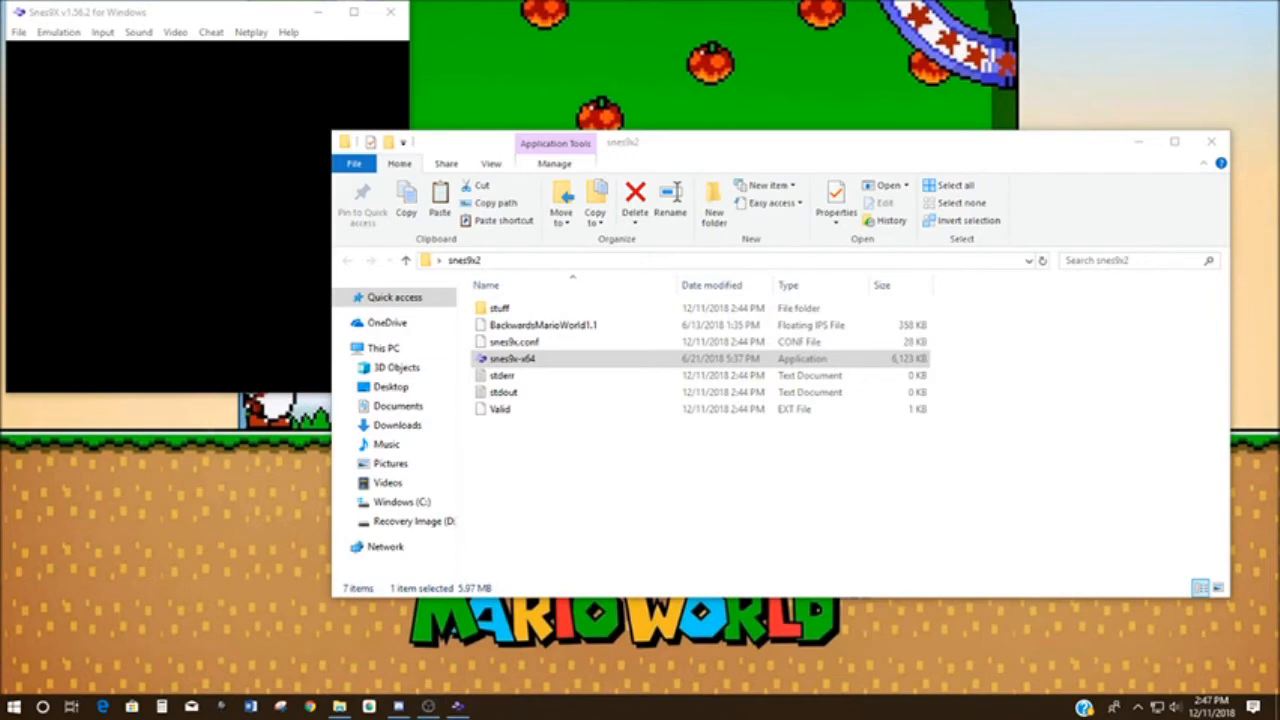
pyautogui.moveTo(930, 167); pyautogui.dragTo(1279, 345)
pyautogui.moveTo(1279, 552); pyautogui.dragTo(637, 540)
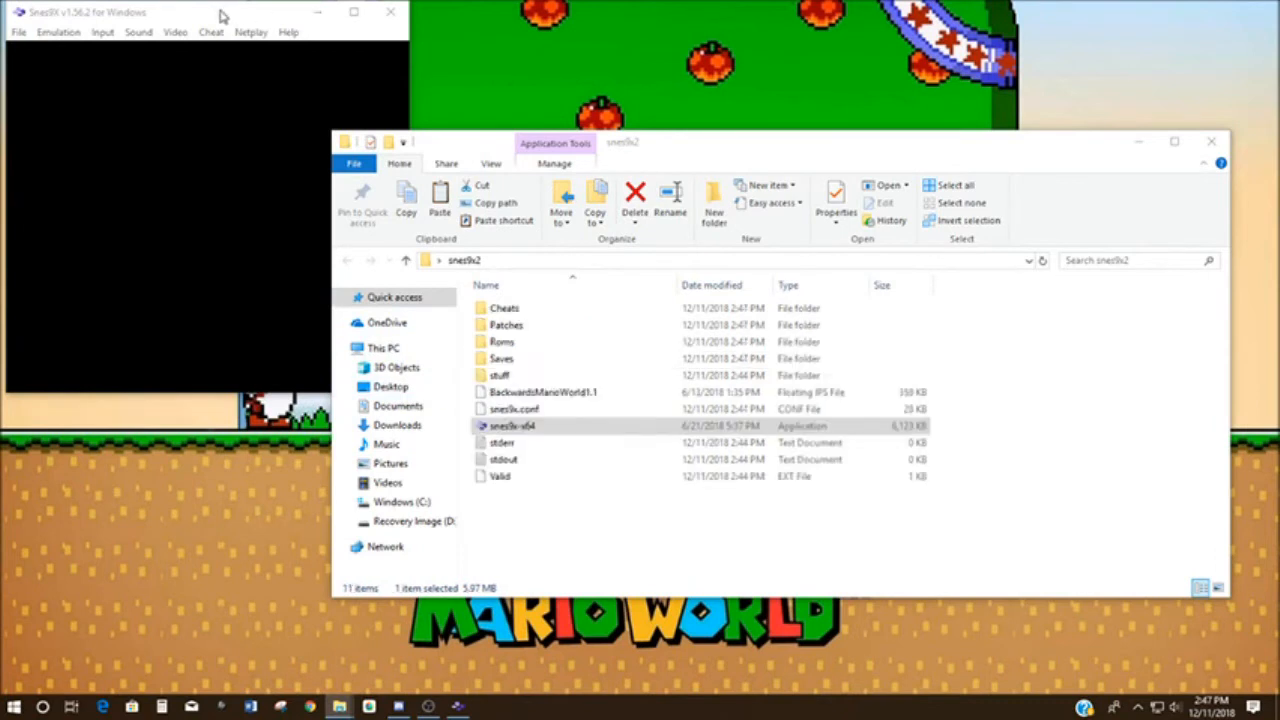
pyautogui.moveTo(222, 16); pyautogui.dragTo(766, 94)
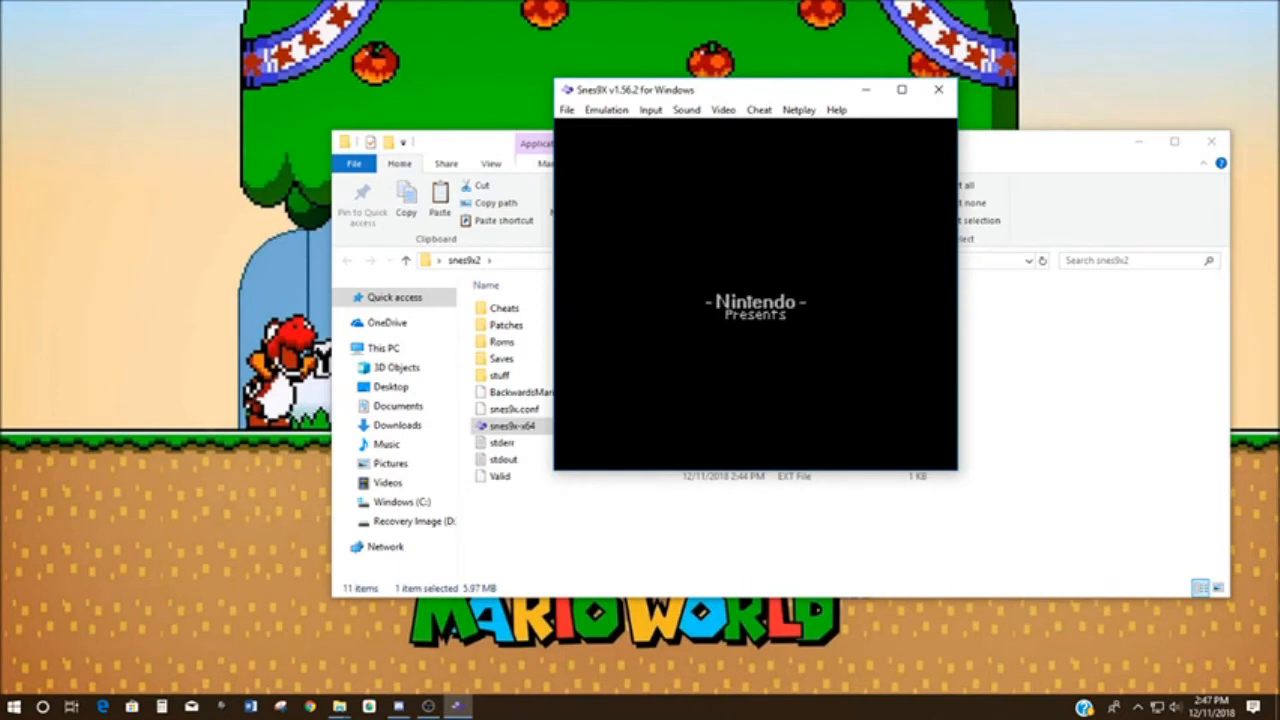
# - Examine where the emulator loads games from, checking the Roms folder and the list of recent games
pyautogui.click(567, 110)
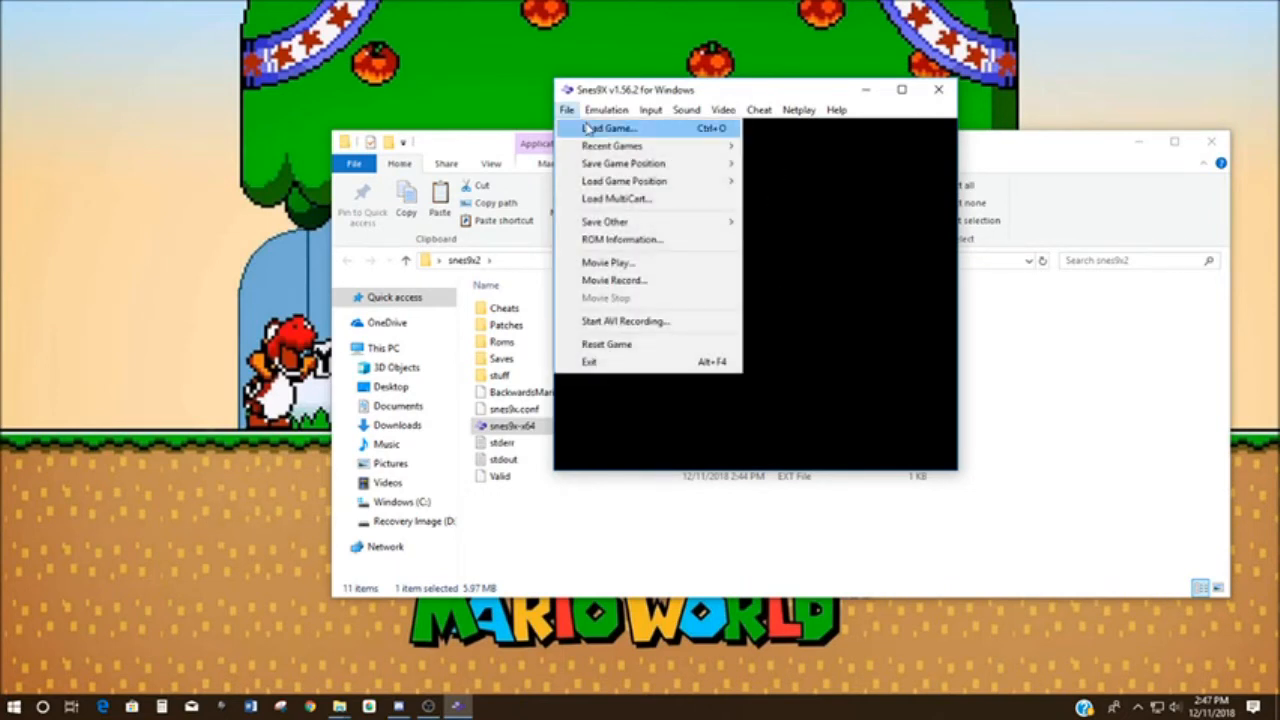
pyautogui.click(588, 128)
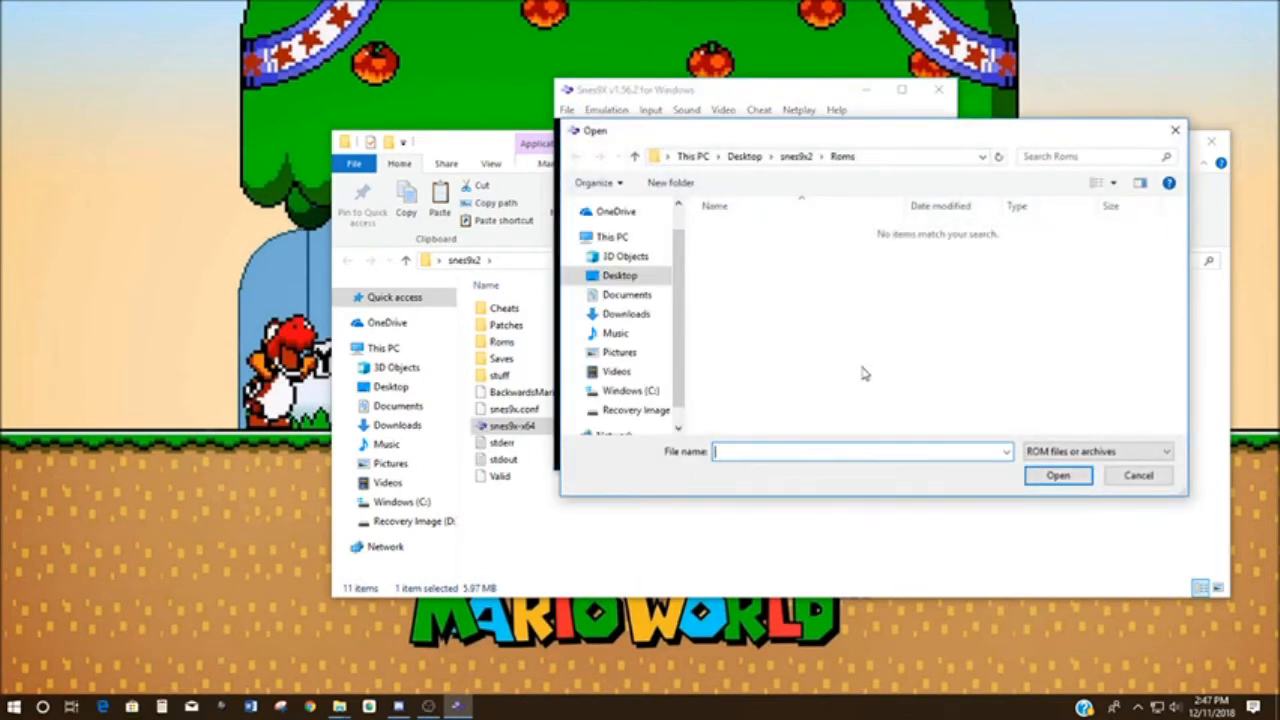
pyautogui.click(1175, 130)
pyautogui.click(566, 109)
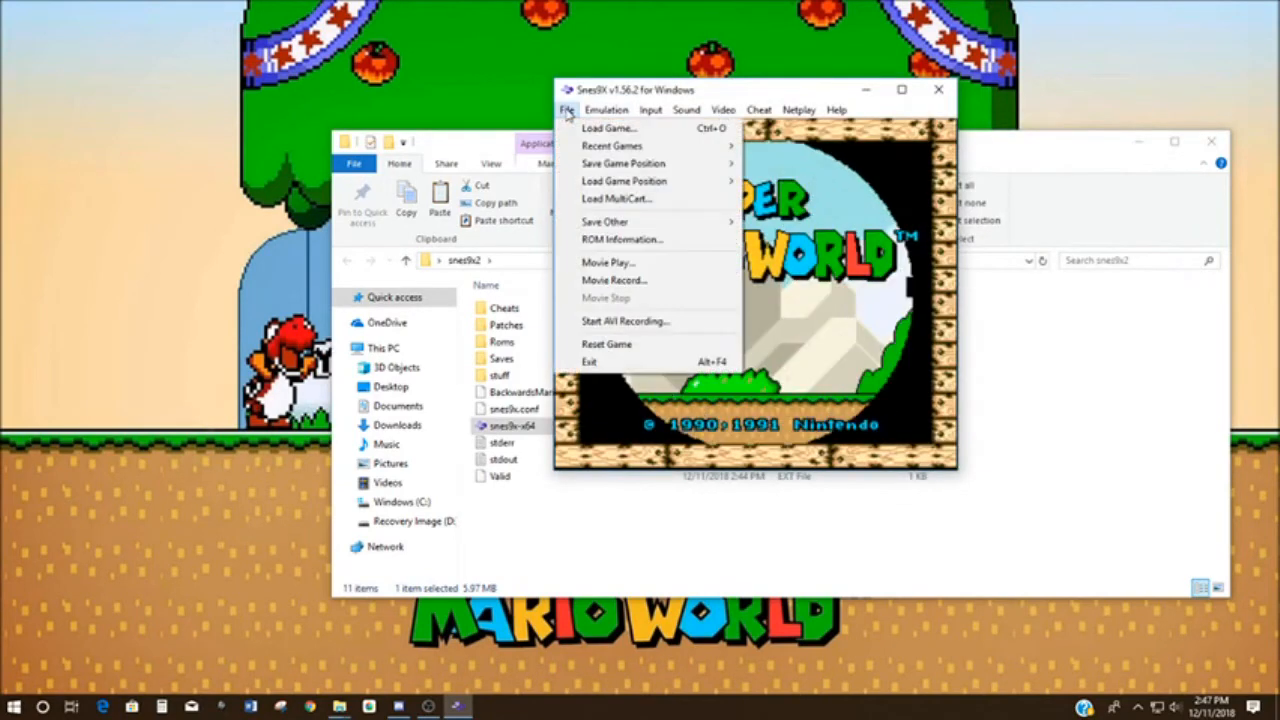
pyautogui.moveTo(585, 148)
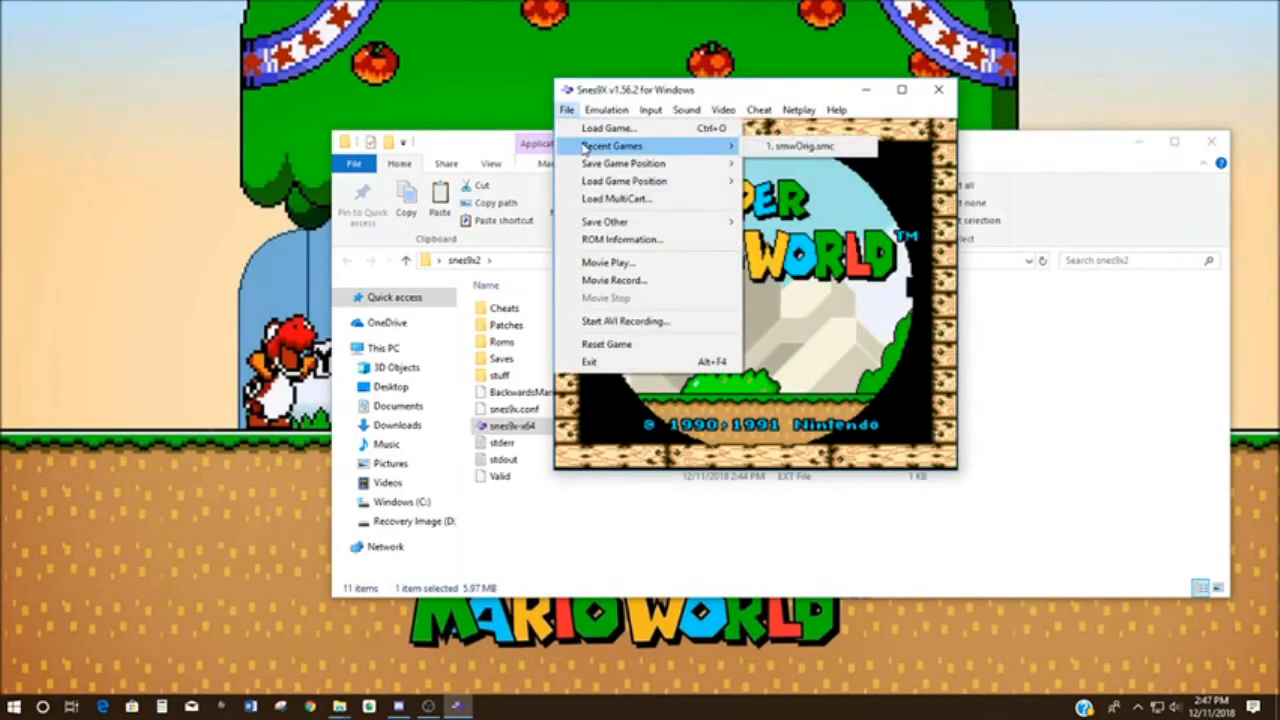
pyautogui.click(847, 148)
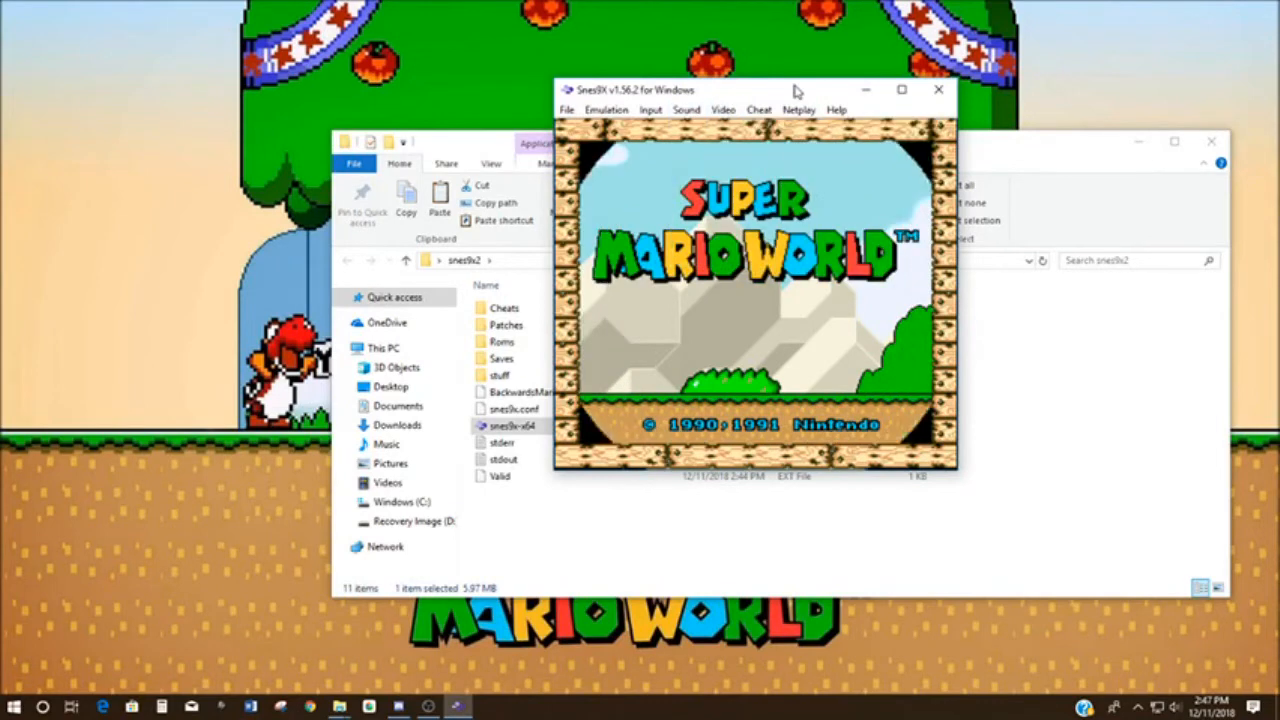
# - Mute the emulator's sound
pyautogui.click(614, 111)
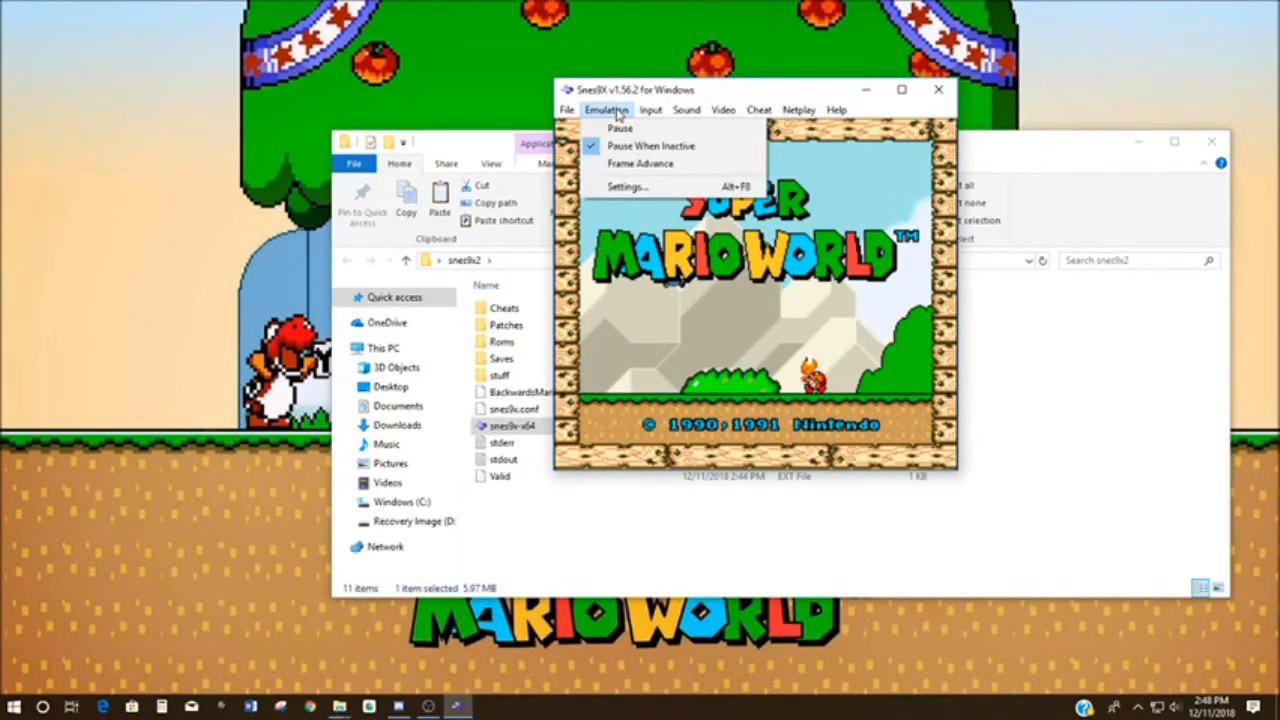
pyautogui.moveTo(686, 112)
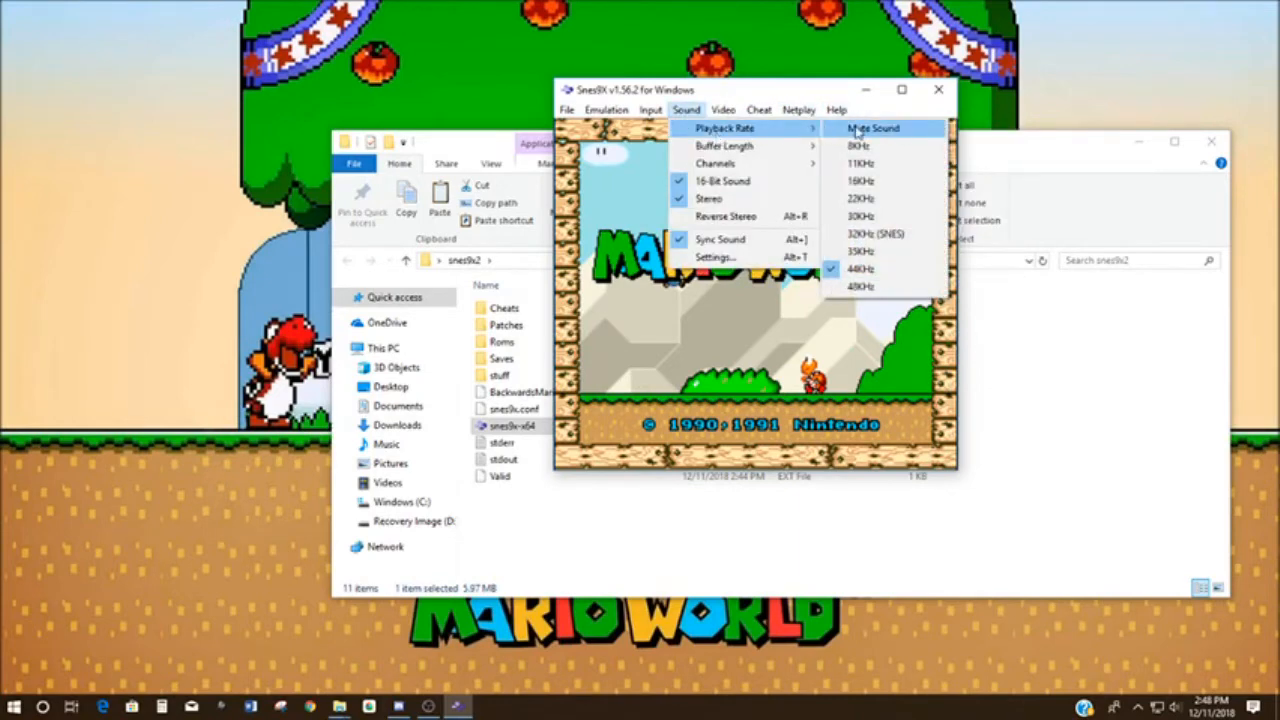
pyautogui.click(860, 129)
# - Try the emulator's sound at playback rates of 22KHz and 8KHz
pyautogui.click(686, 110)
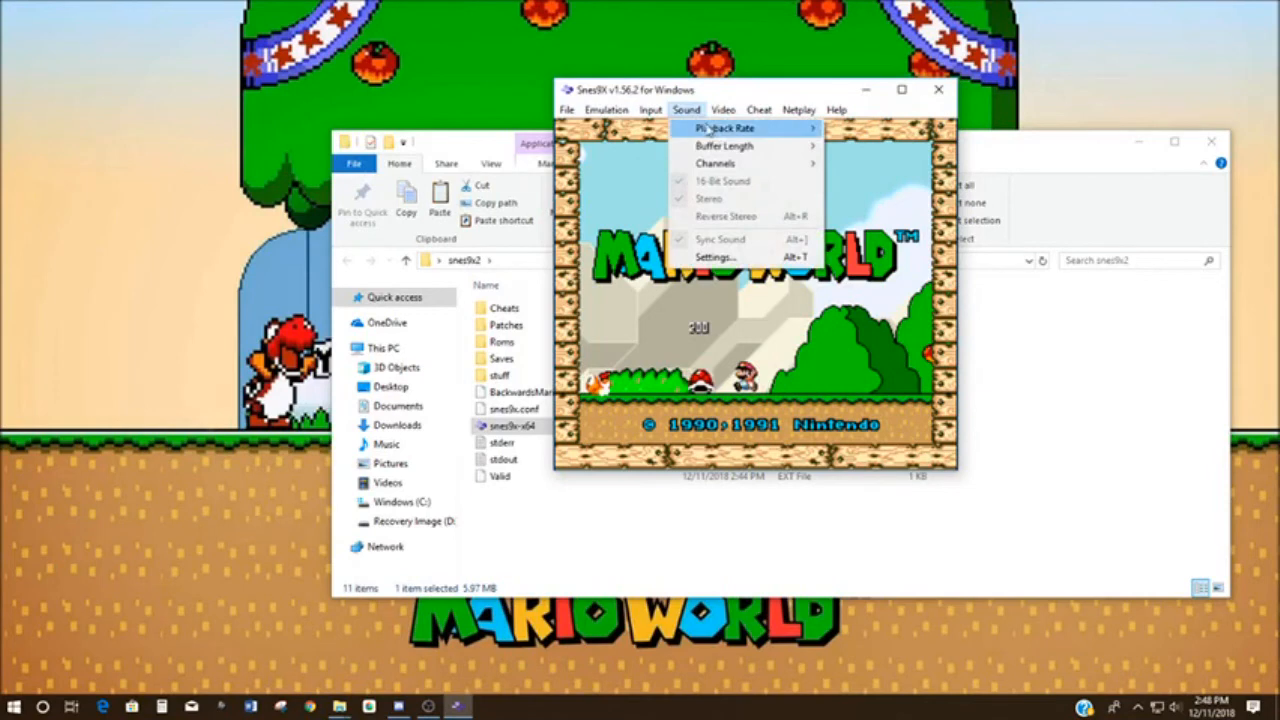
pyautogui.moveTo(708, 128)
pyautogui.click(868, 194)
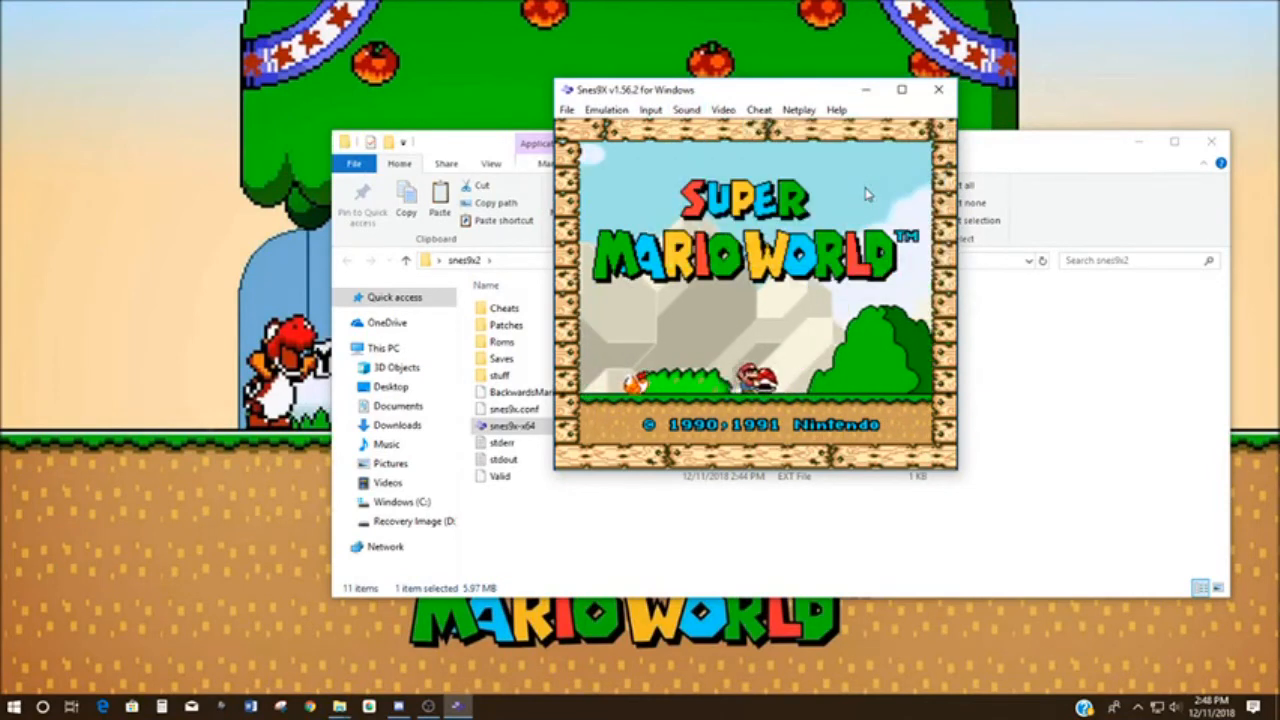
pyautogui.click(686, 110)
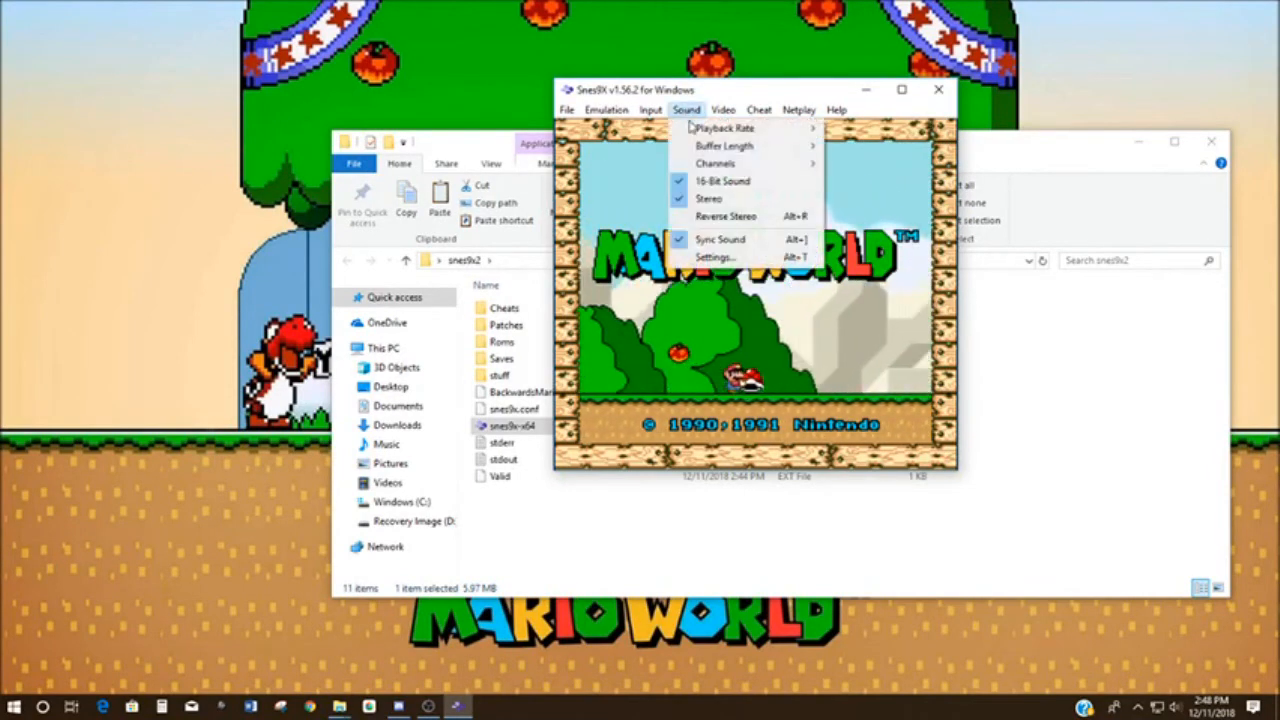
pyautogui.moveTo(707, 128)
pyautogui.click(867, 155)
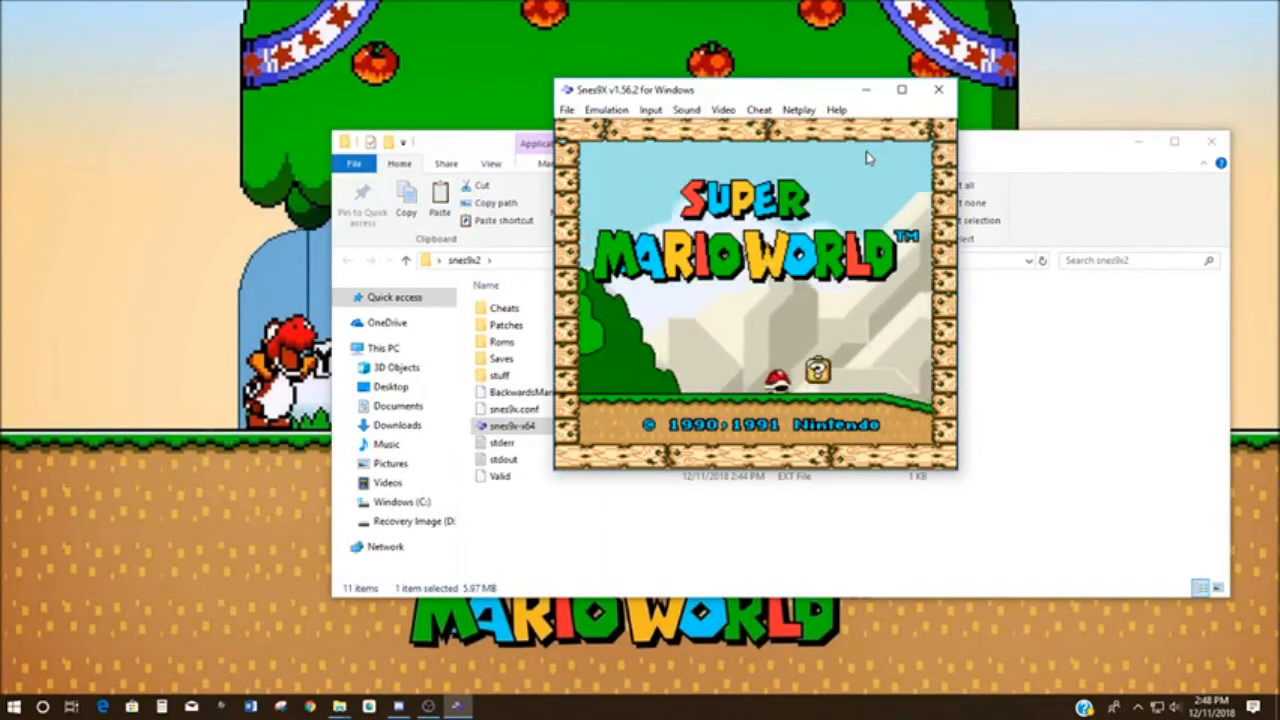
# - Set the emulator's sound playback rate to 35KHz
pyautogui.click(686, 110)
pyautogui.moveTo(708, 128)
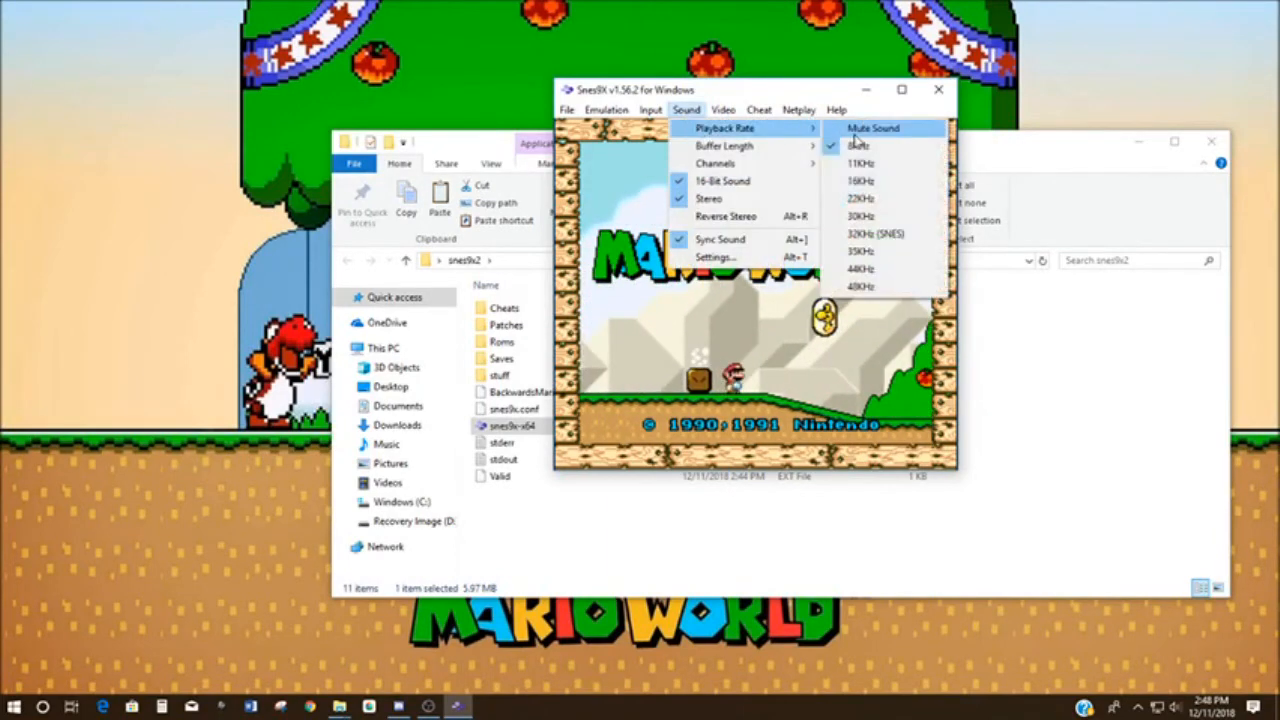
pyautogui.click(860, 252)
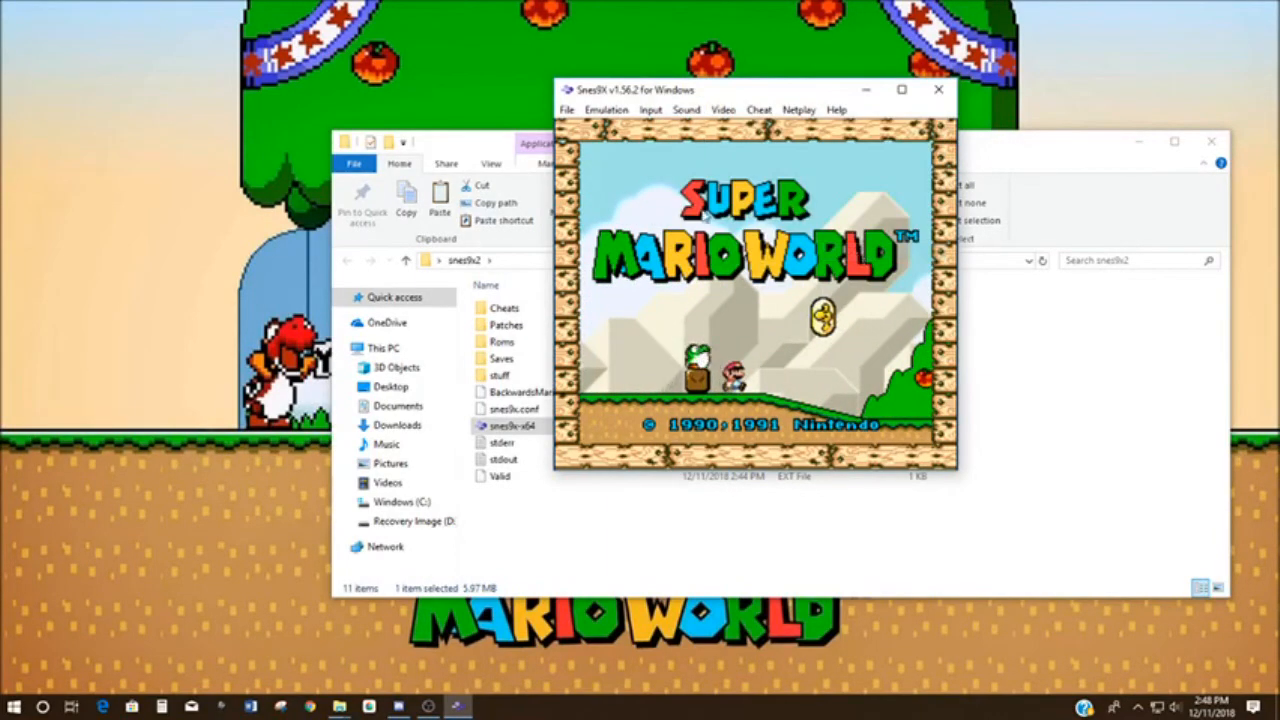
# - Review the button assignments for Joypad #1 in the emulator's input configuration and accept them
pyautogui.click(686, 110)
pyautogui.moveTo(645, 117)
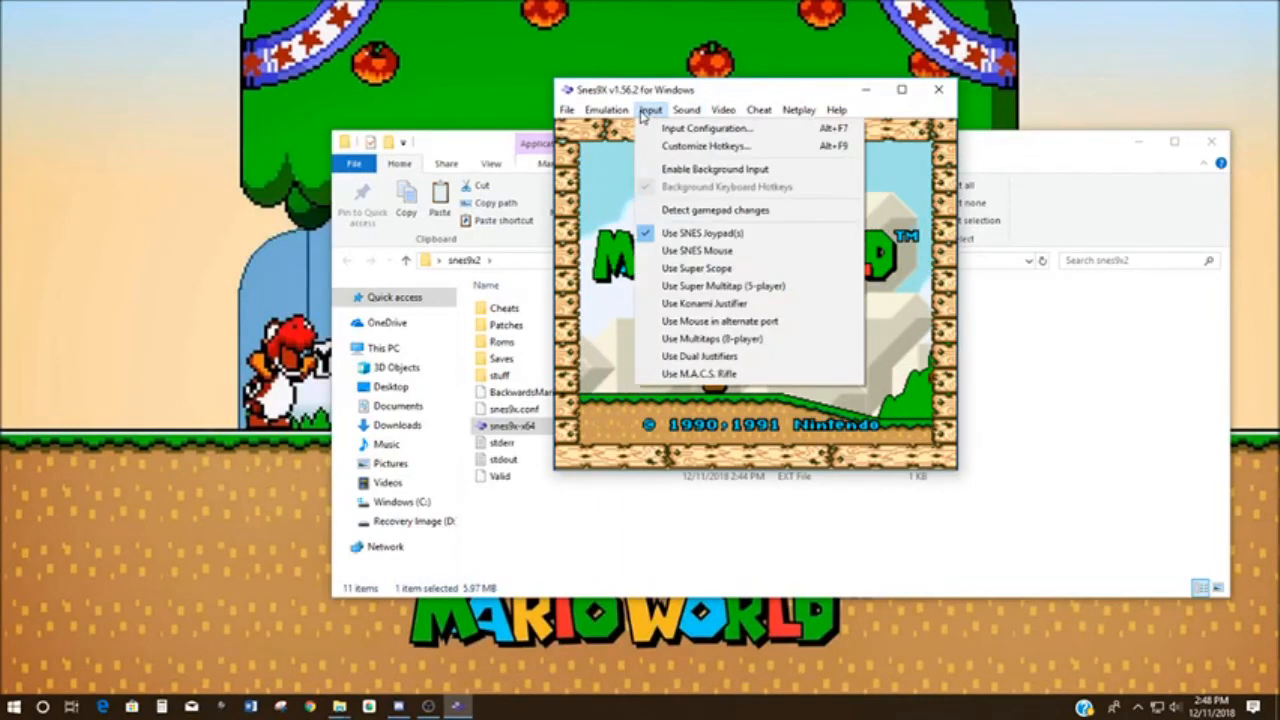
pyautogui.click(706, 128)
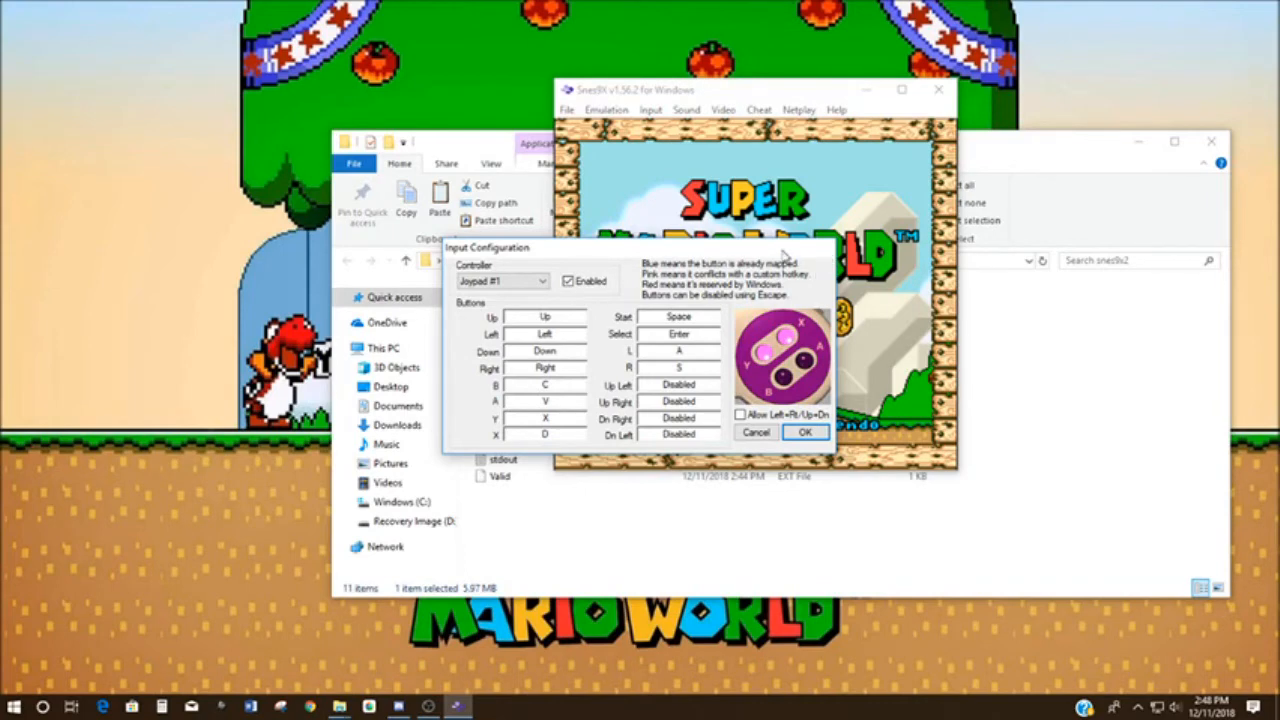
pyautogui.click(800, 432)
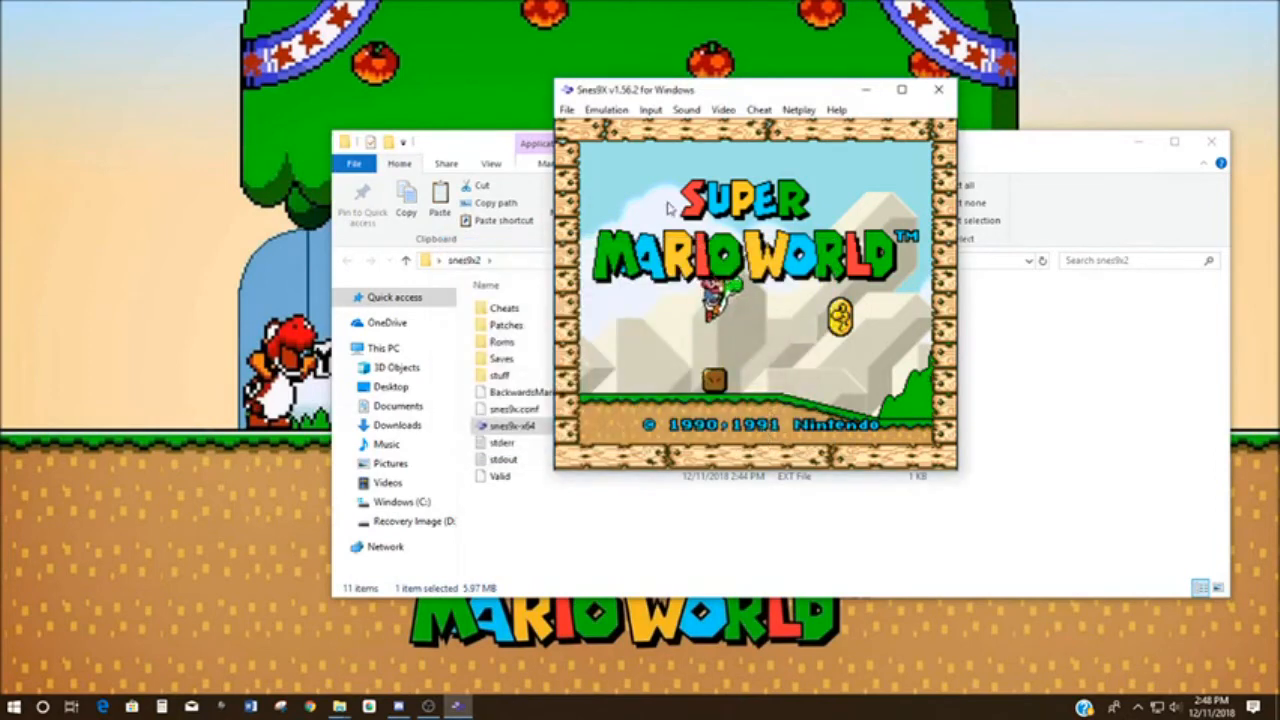
# - Save the running Super Mario World game's state to the first save slot and close the emulator
pyautogui.click(567, 110)
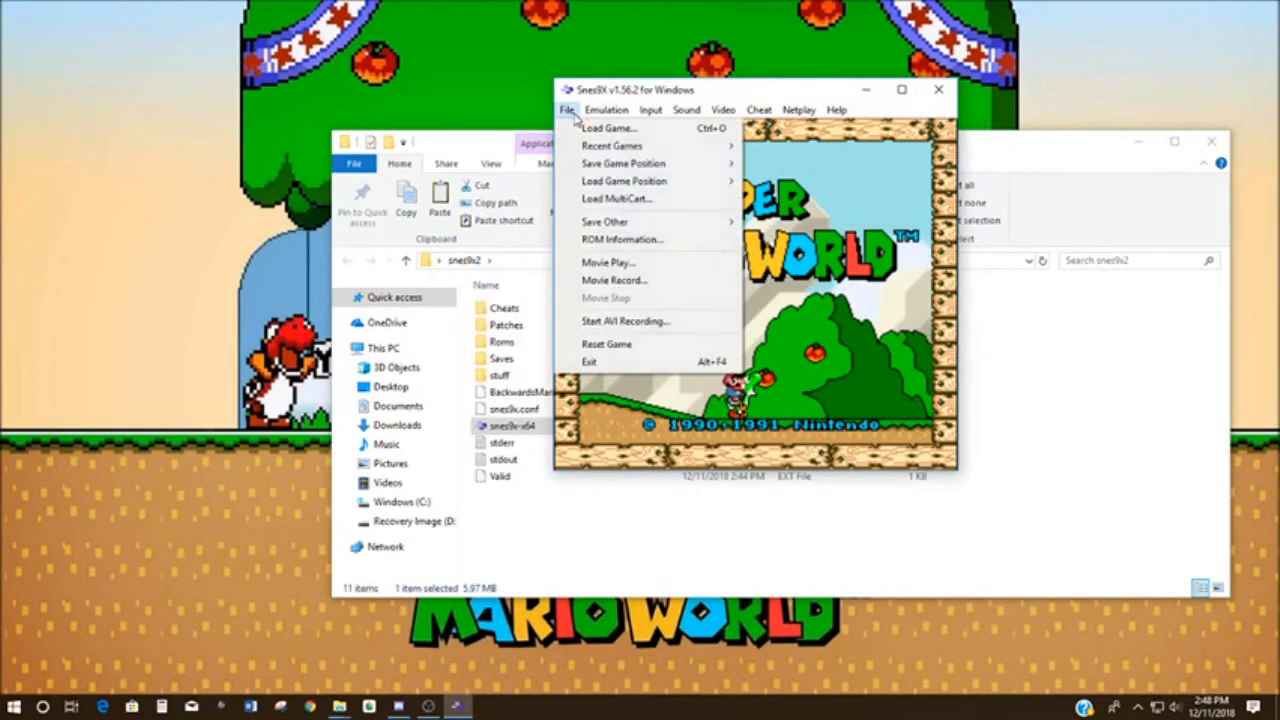
pyautogui.click(857, 288)
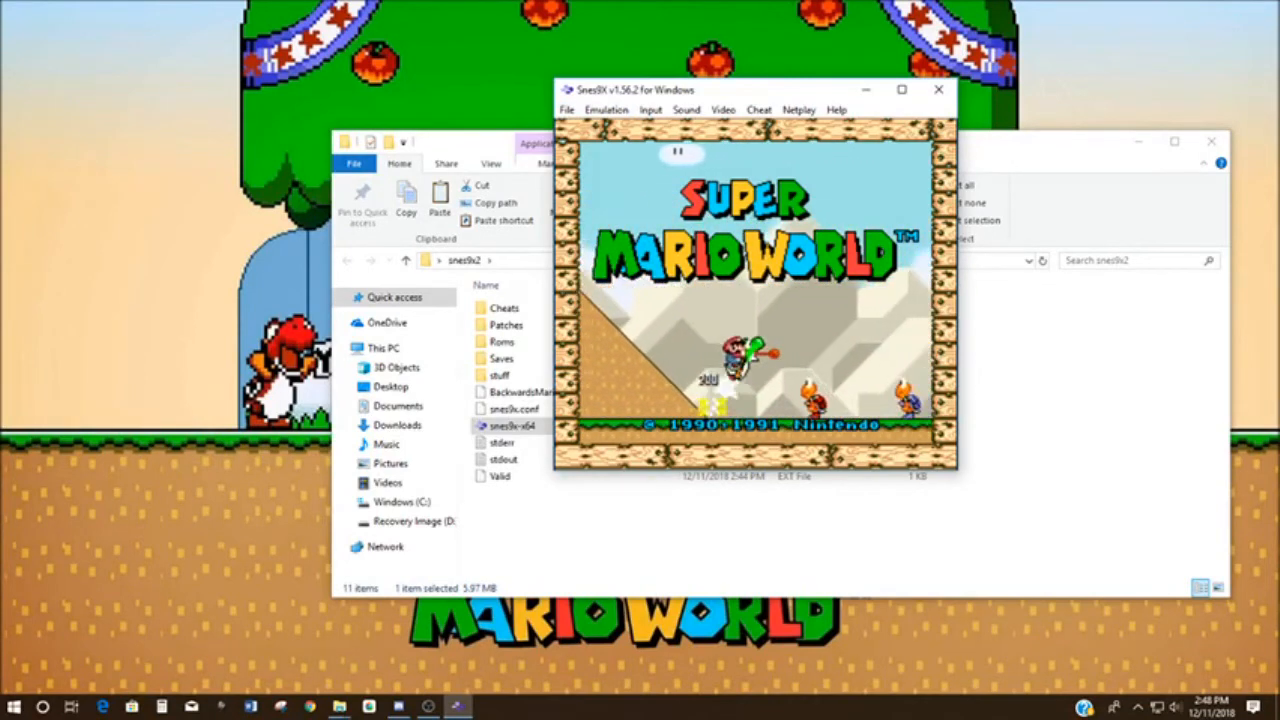
pyautogui.hotkey('shift', 'F1')
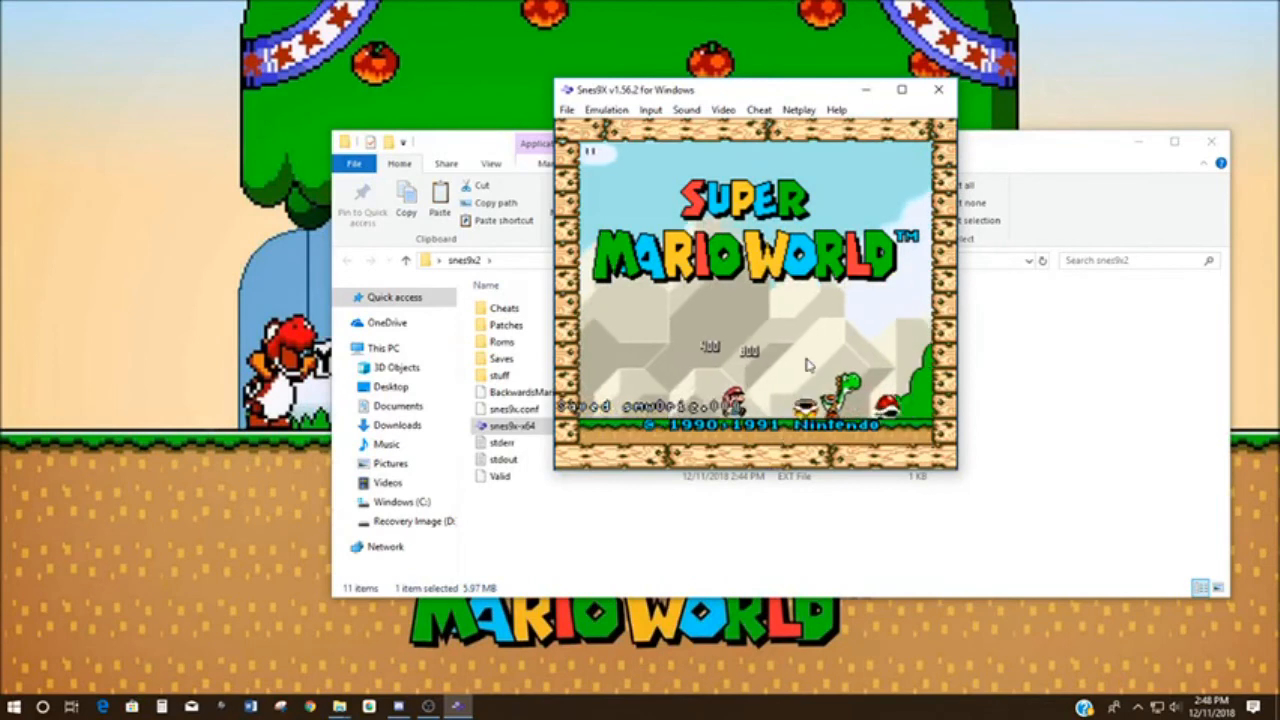
pyautogui.hotkey('shift', 'F1')
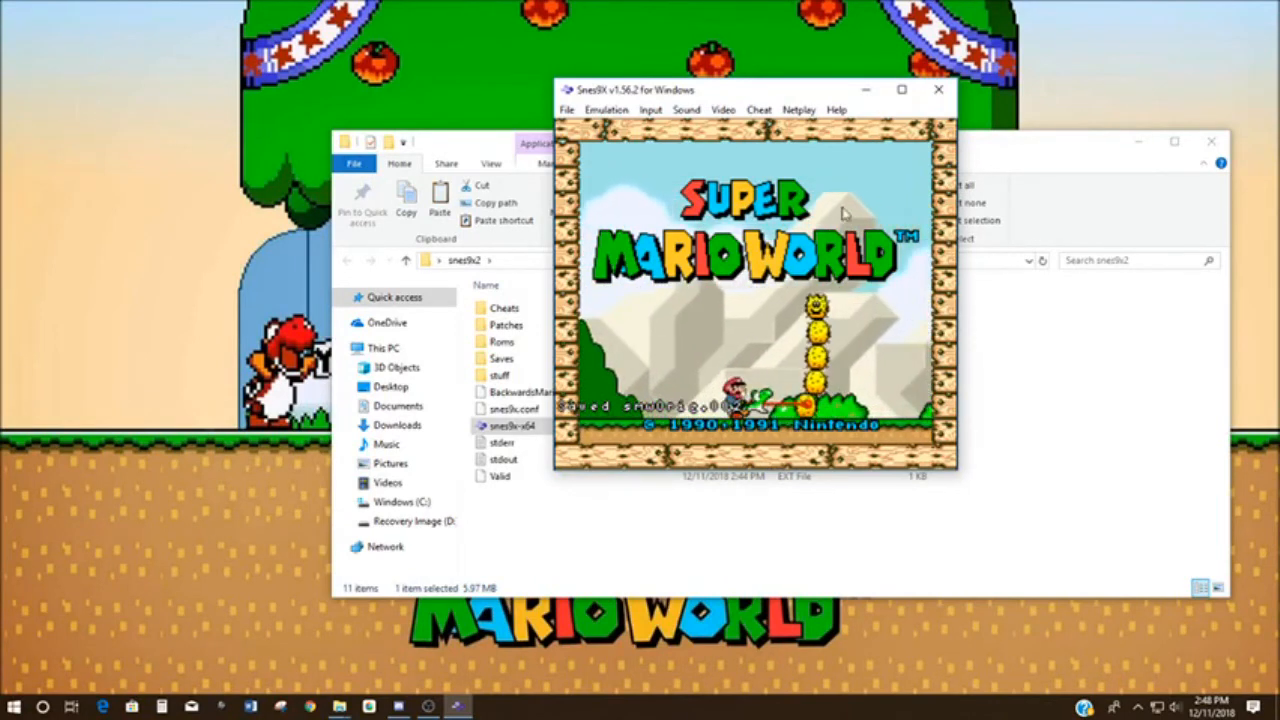
pyautogui.click(940, 91)
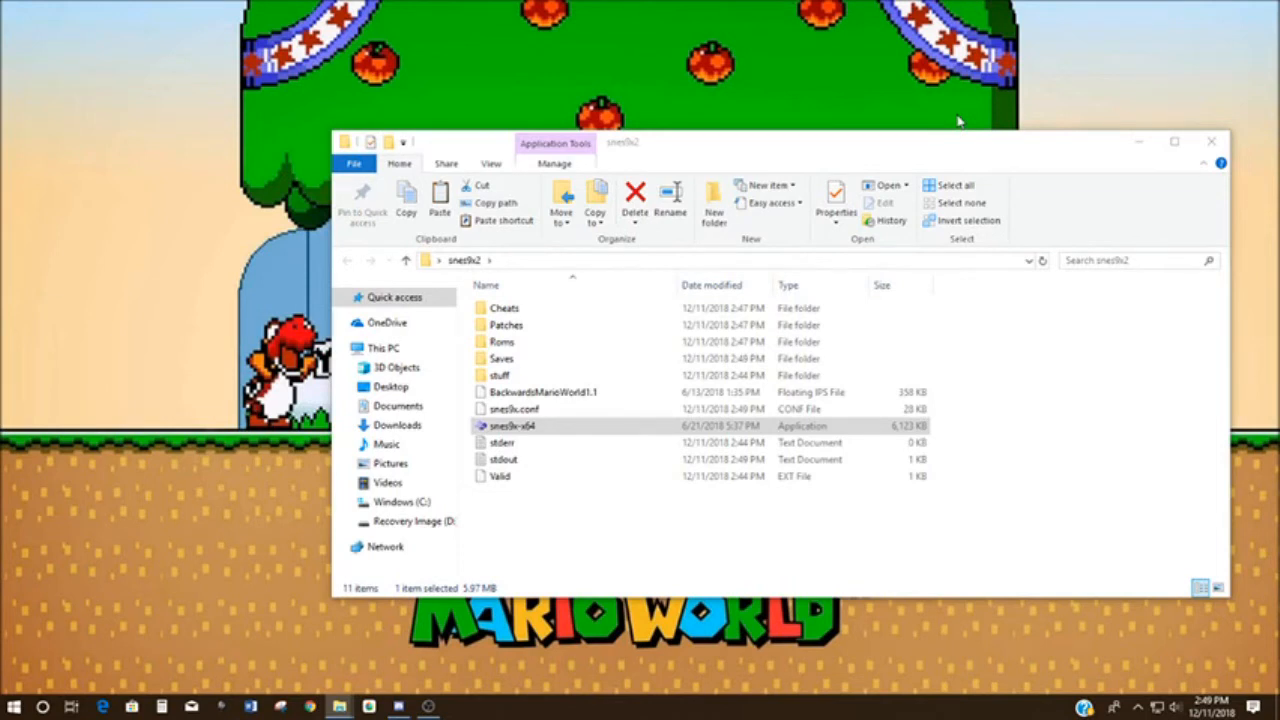
# - Add the flips application to the snes9x2 folder, launch it and place its window beside the folder window
pyautogui.click(563, 398)
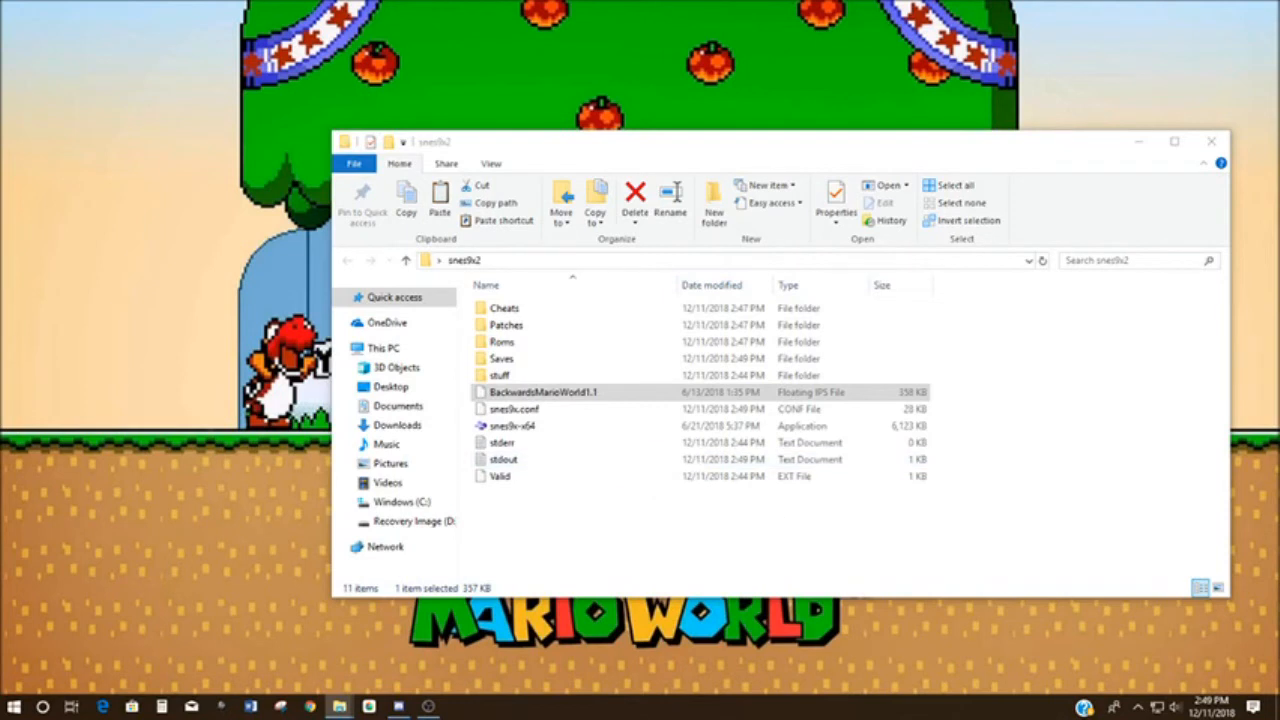
pyautogui.moveTo(1279, 634); pyautogui.dragTo(535, 560)
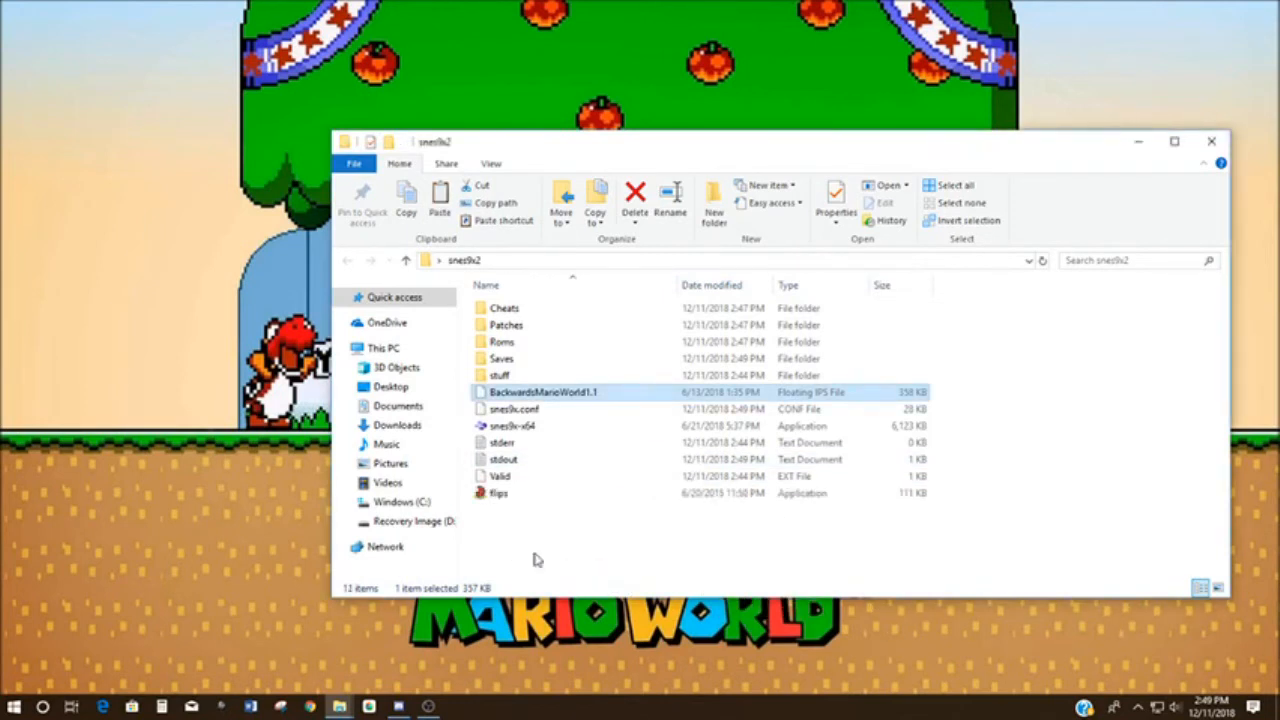
pyautogui.click(496, 495)
pyautogui.doubleClick(496, 495)
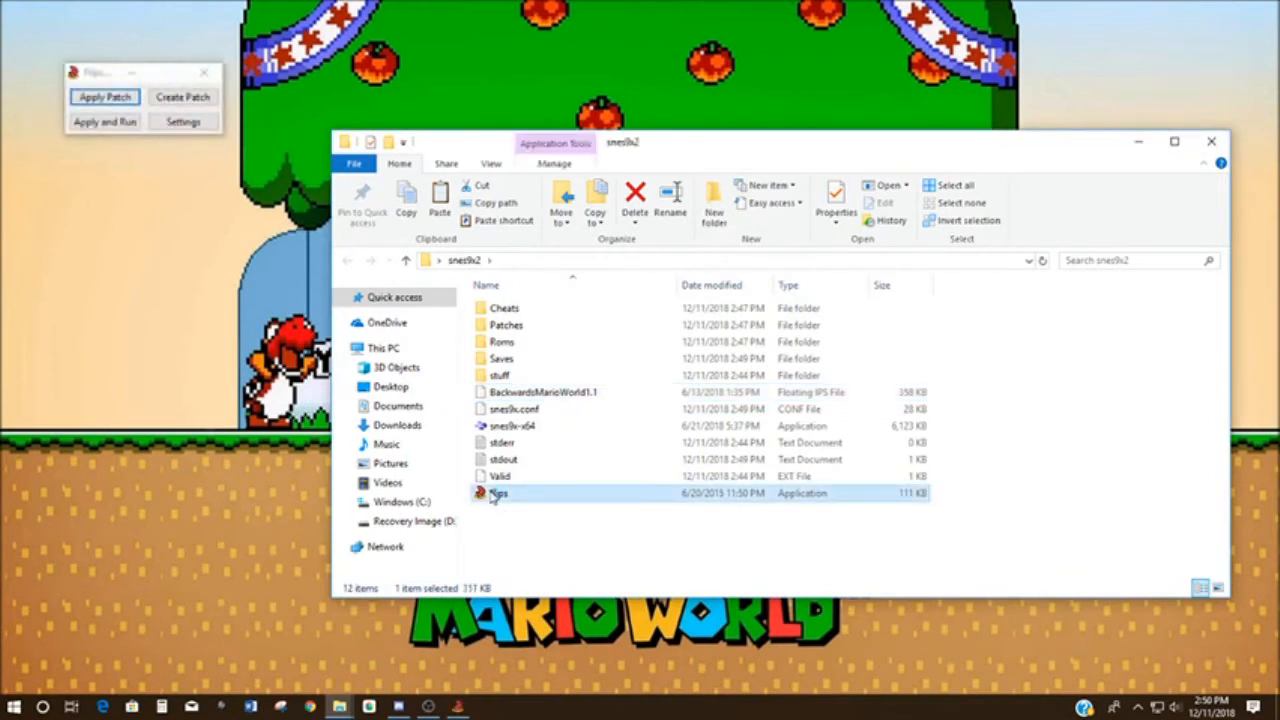
pyautogui.moveTo(92, 75); pyautogui.dragTo(247, 226)
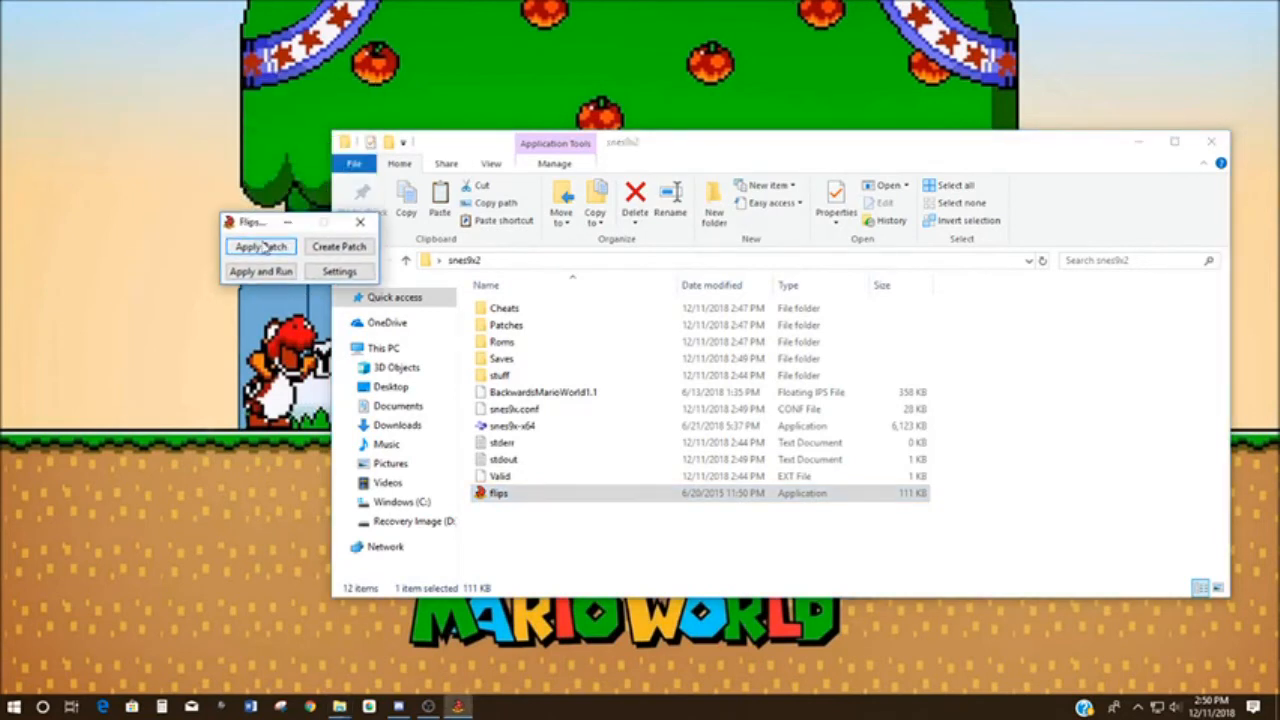
# - Start applying a patch in Flips, choosing BackwardsMarioWorld1.1 from the snes9x2 folder, and move the ROM selection dialog out of the way
pyautogui.click(262, 248)
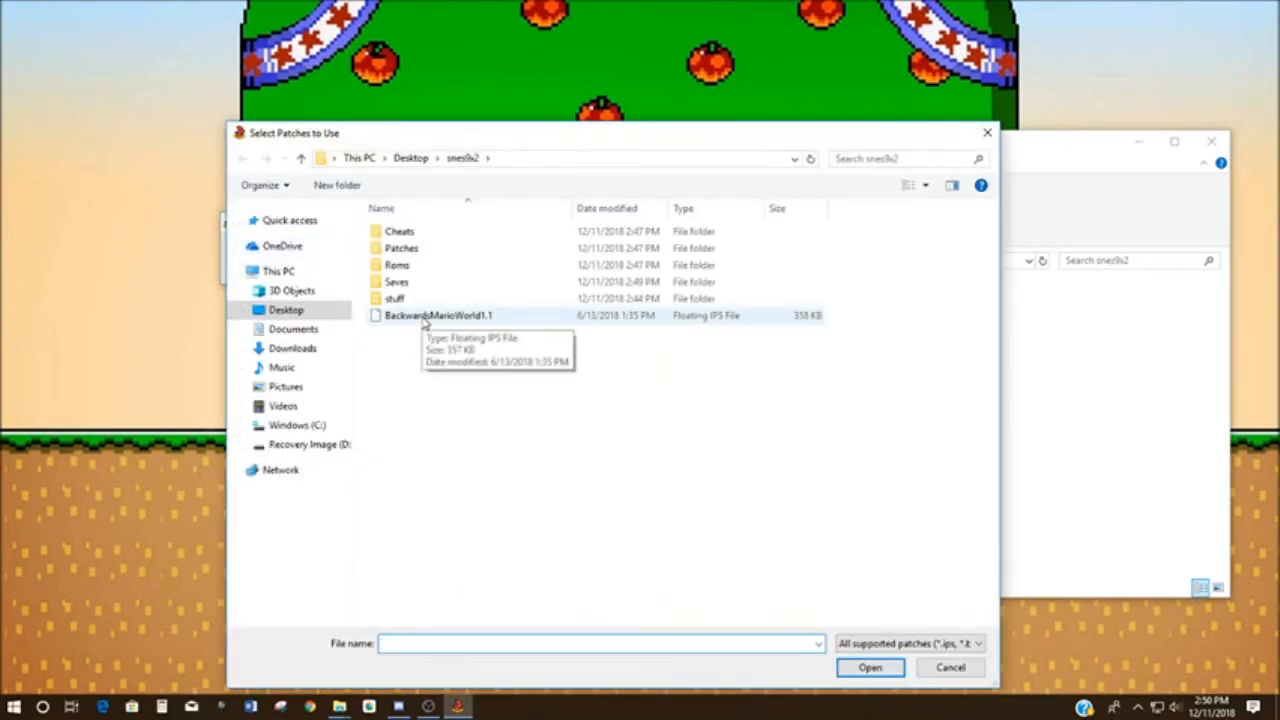
pyautogui.moveTo(264, 138); pyautogui.dragTo(264, 135)
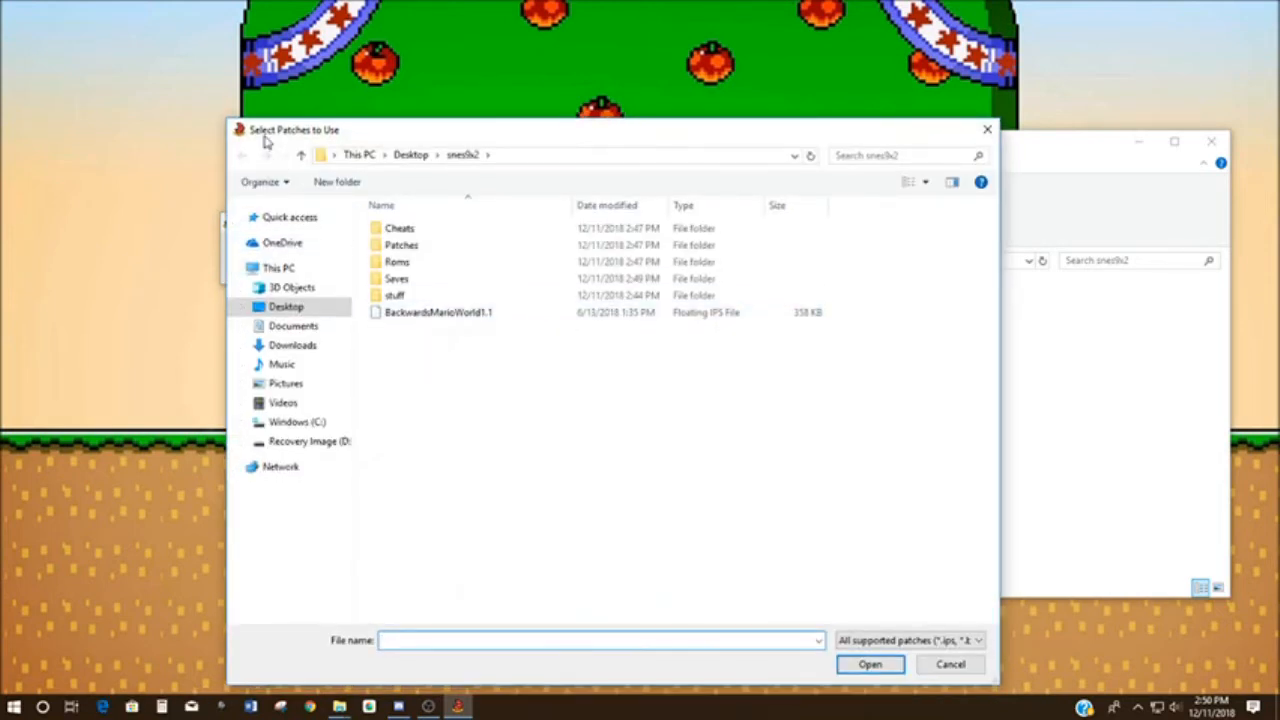
pyautogui.doubleClick(443, 316)
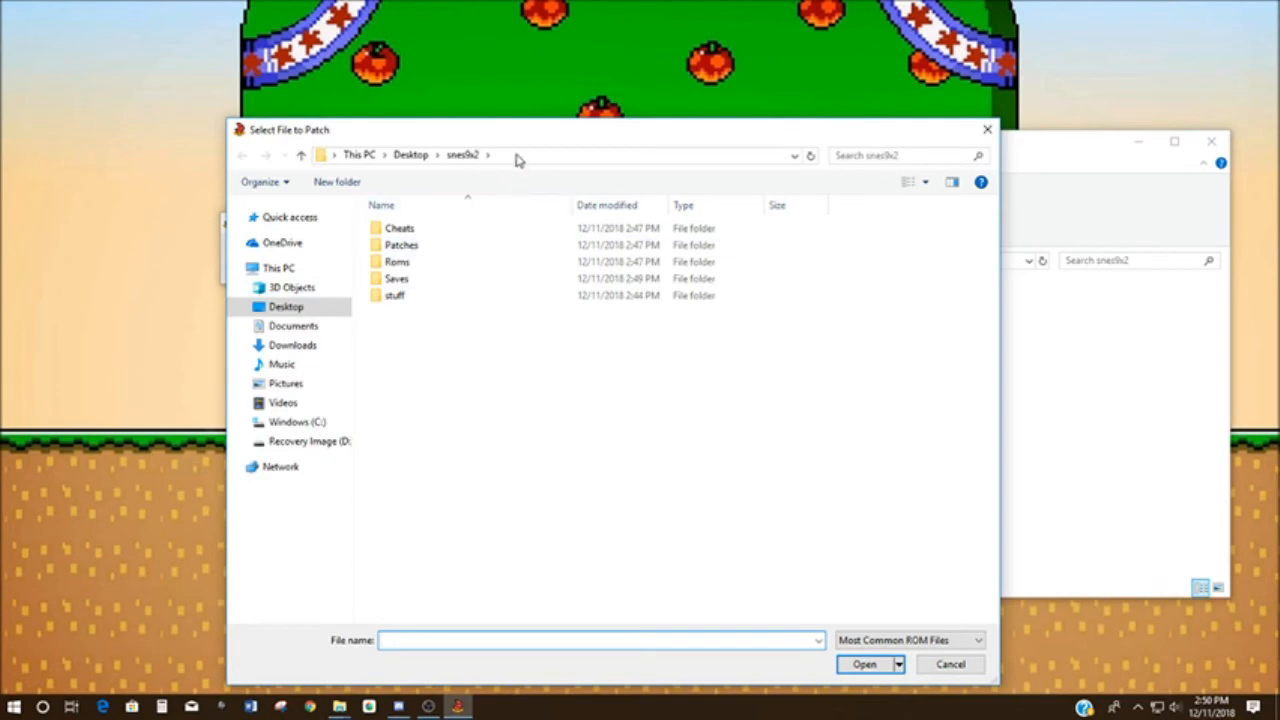
pyautogui.moveTo(517, 134); pyautogui.dragTo(1279, 330)
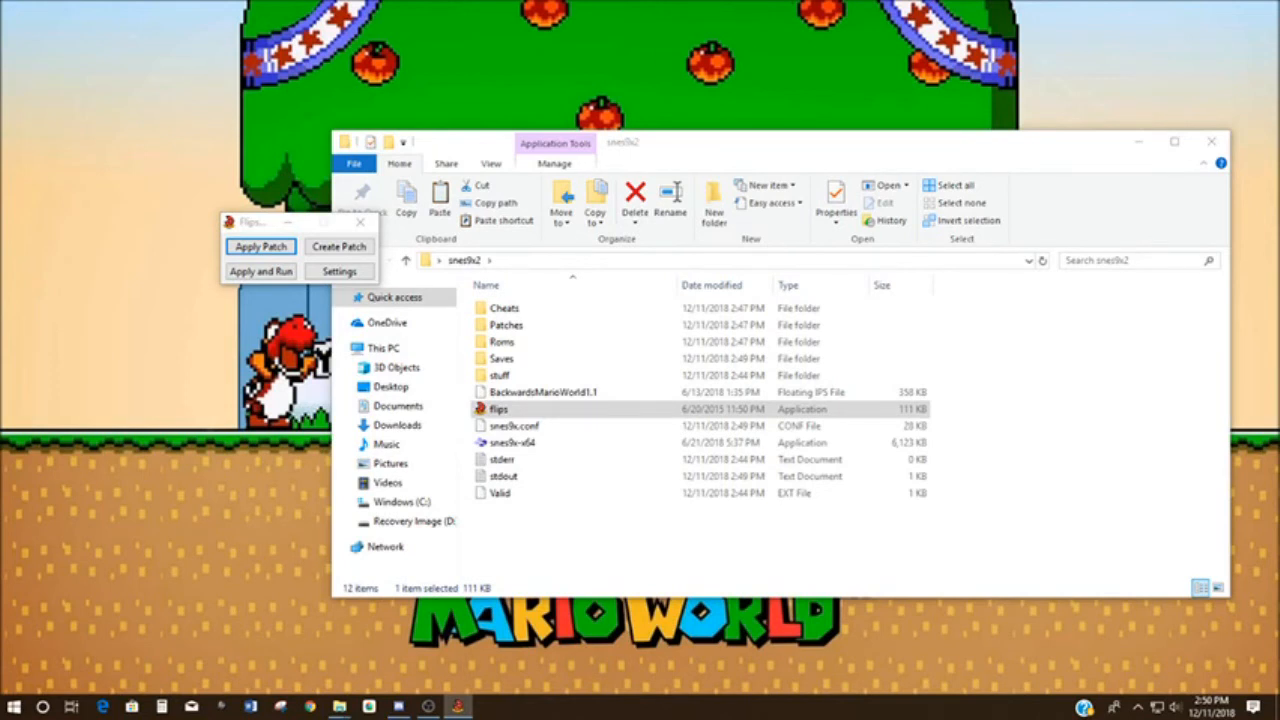
# - Save the patched ROM as BackwardsMarioWorld1.1 in the Roms folder inside snes9x2
pyautogui.moveTo(917, 181); pyautogui.dragTo(637, 116)
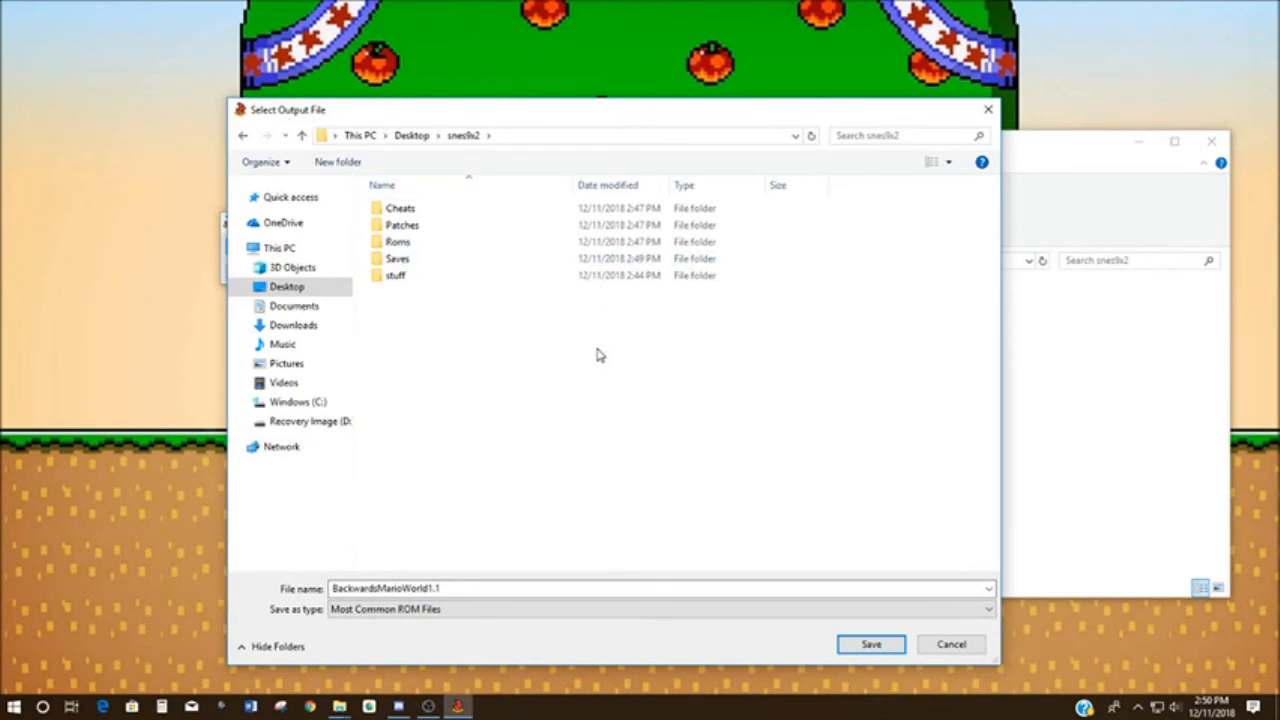
pyautogui.click(398, 248)
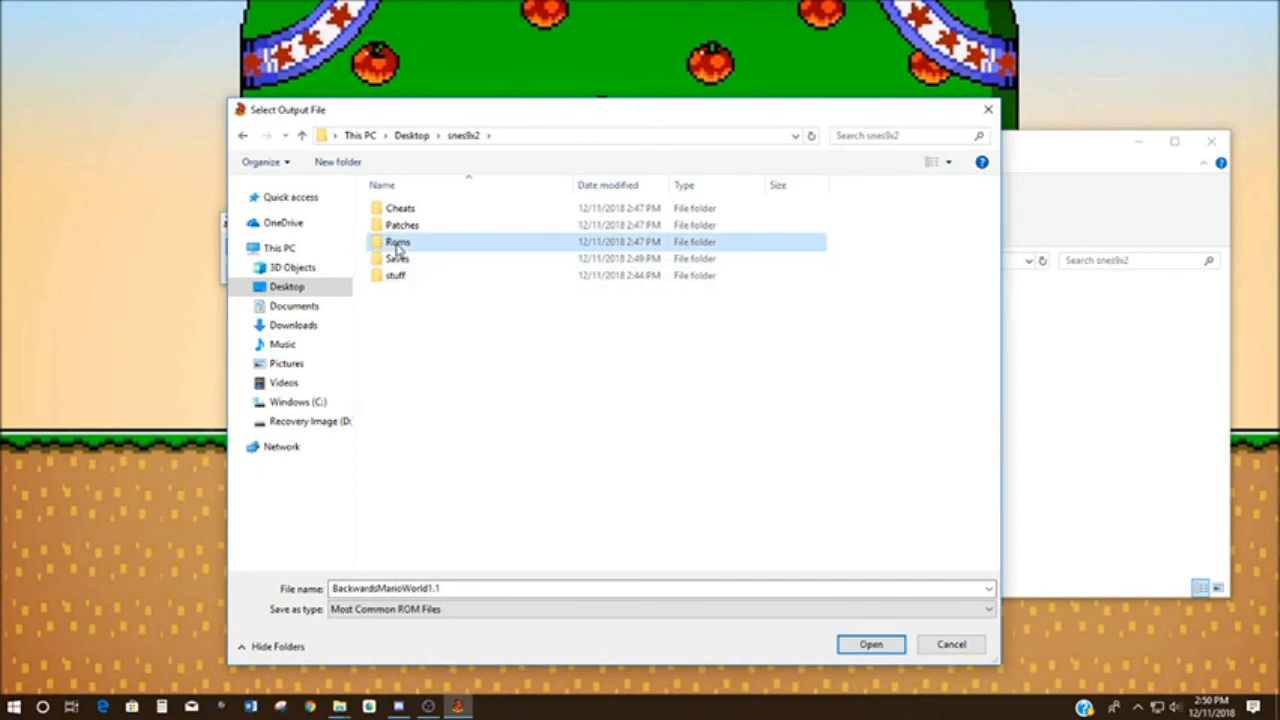
pyautogui.doubleClick(398, 248)
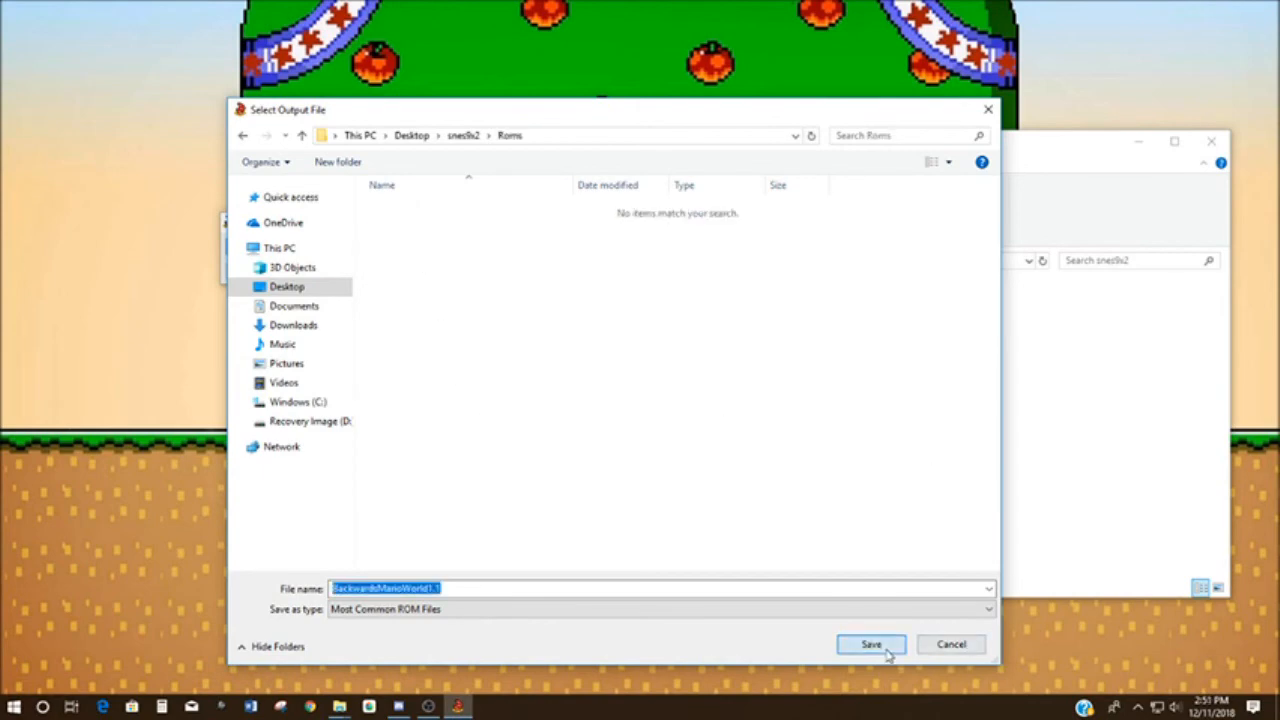
pyautogui.click(886, 650)
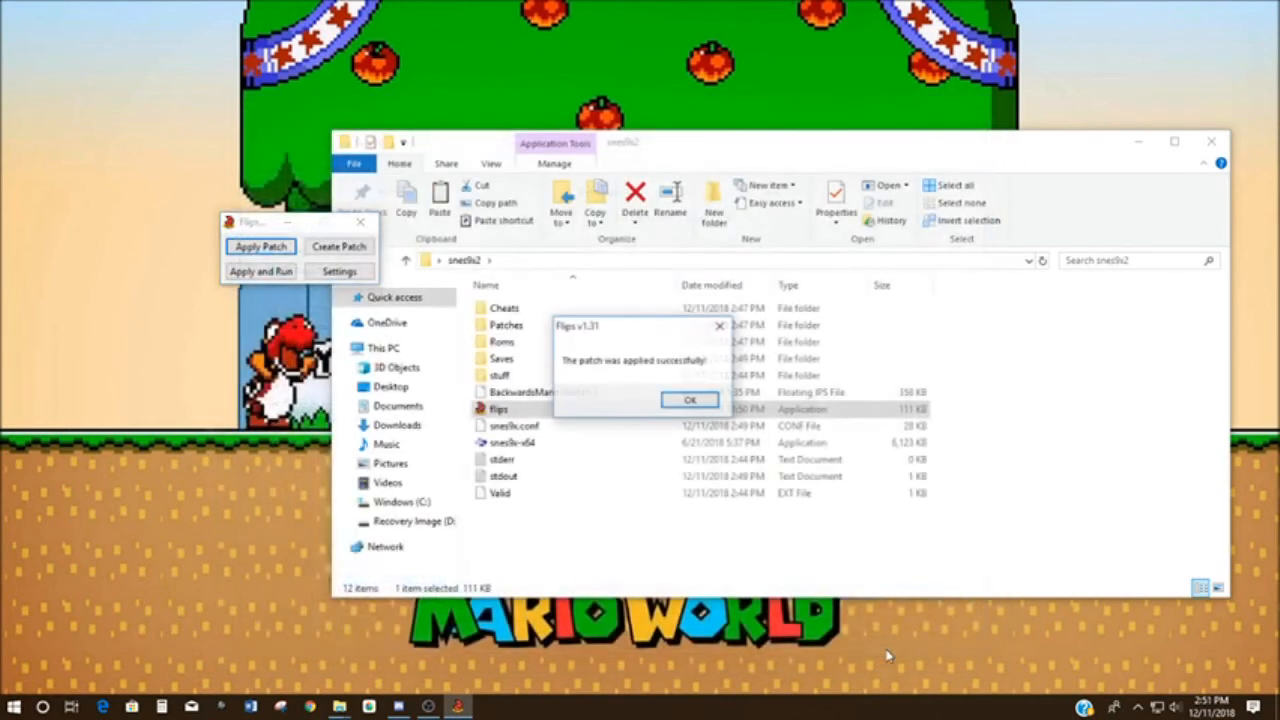
pyautogui.click(688, 401)
# - Run the patched BackwardsMarioWorld1.1 ROM from the Roms folder in the emulator, closing the game and the folder window when done
pyautogui.click(500, 345)
pyautogui.doubleClick(500, 345)
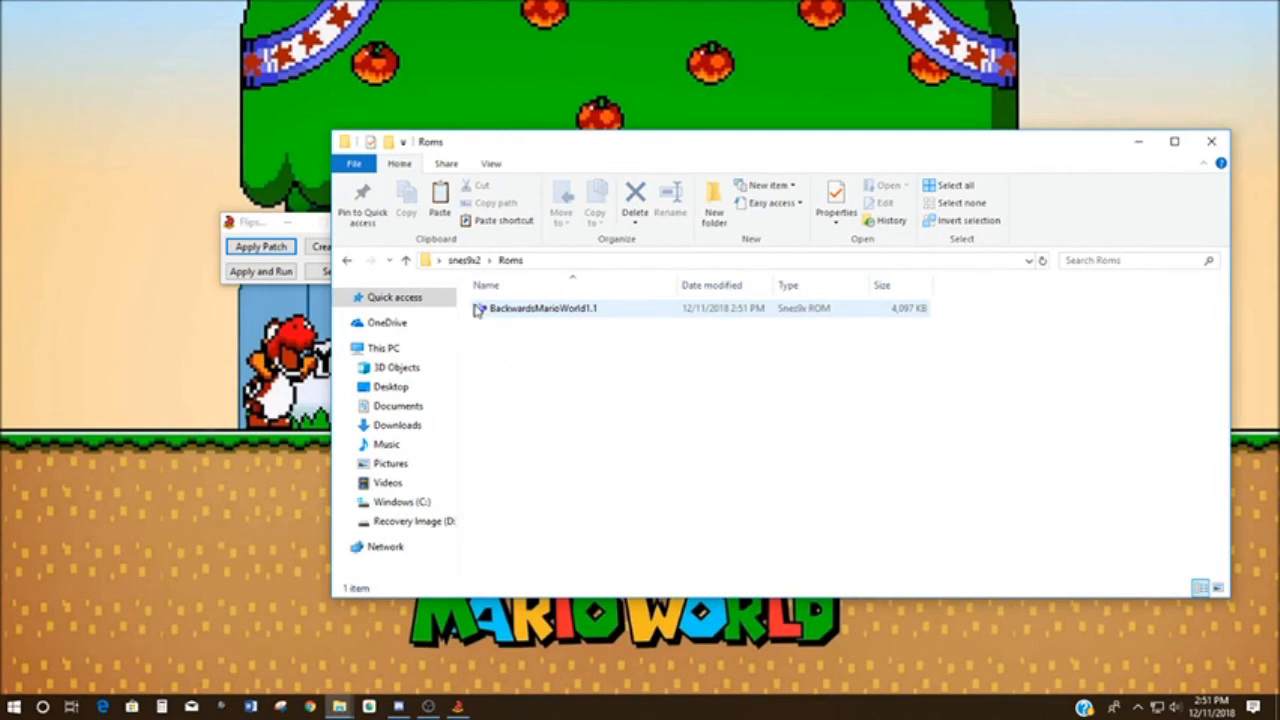
pyautogui.doubleClick(548, 312)
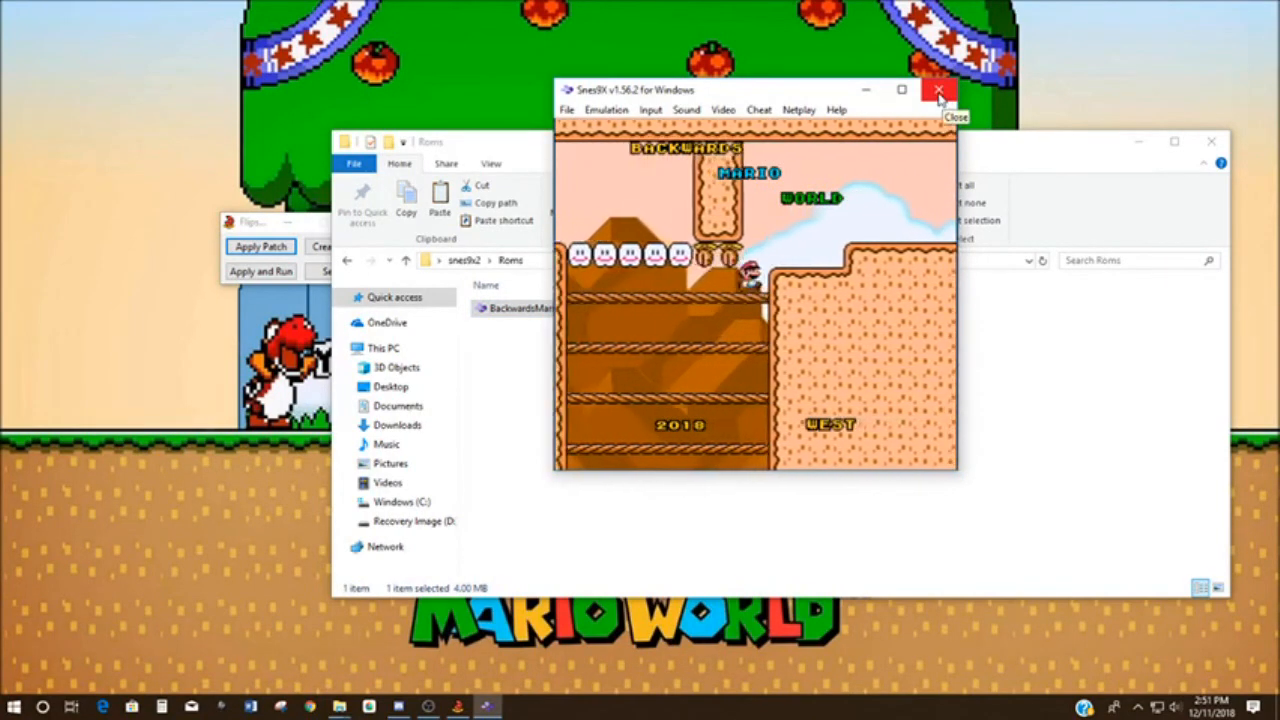
pyautogui.click(938, 93)
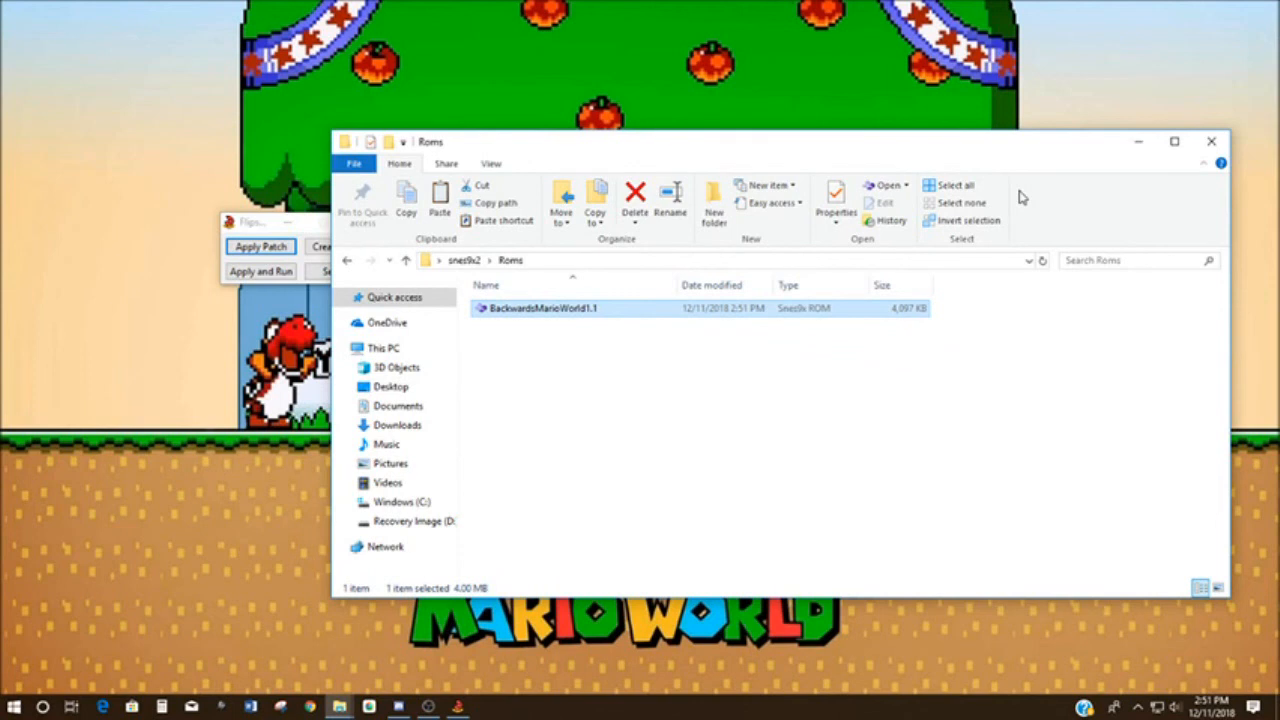
pyautogui.click(1214, 144)
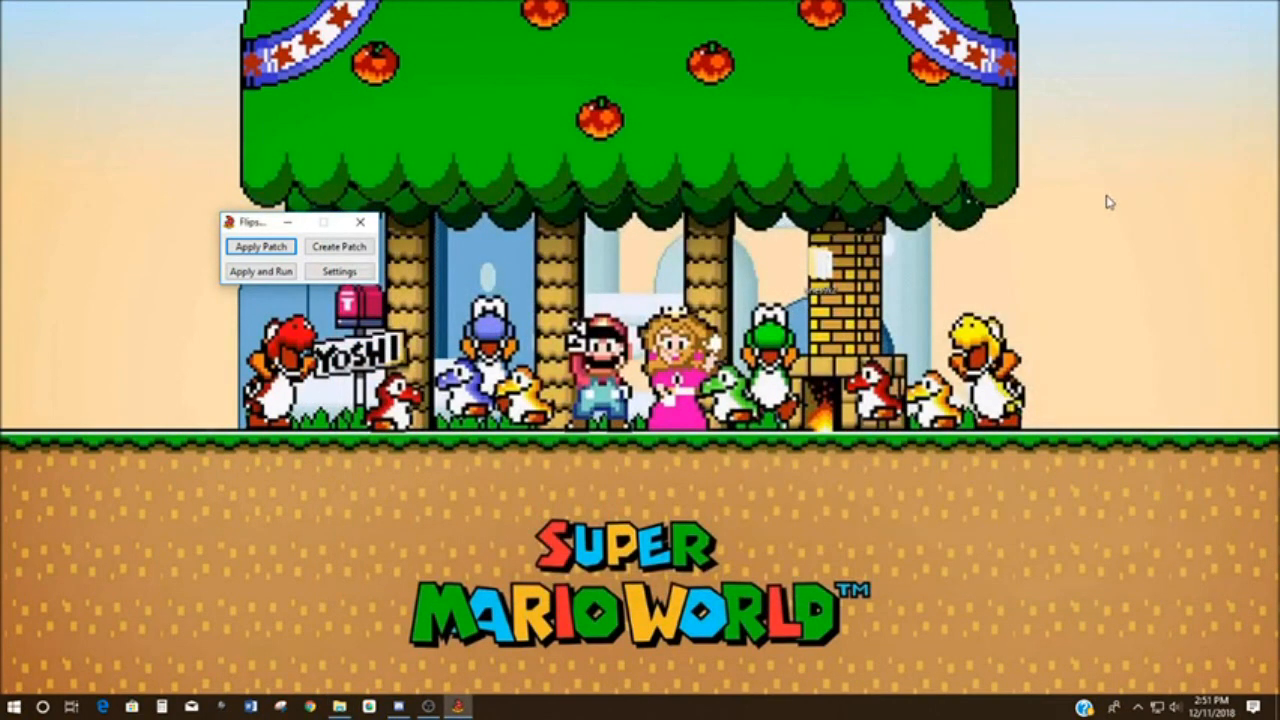